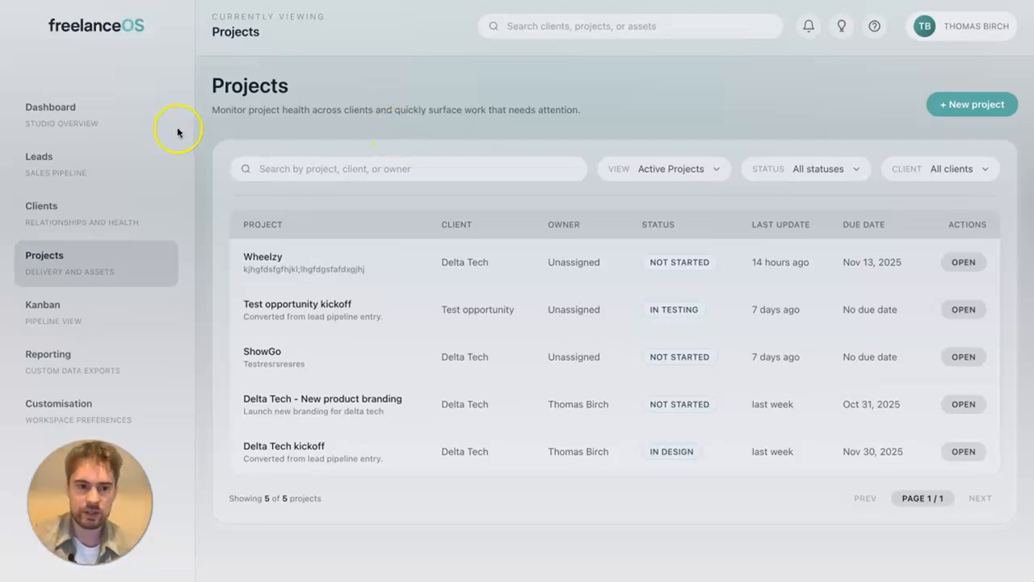
Step: Set the workspace theme to Dark mode in the customisation preferences
click(71, 413)
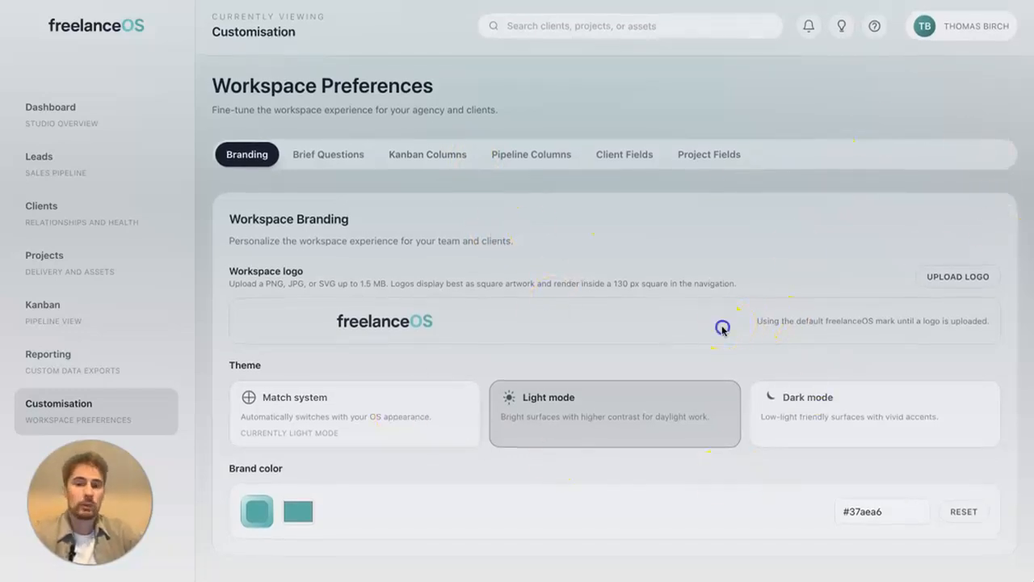
click(809, 410)
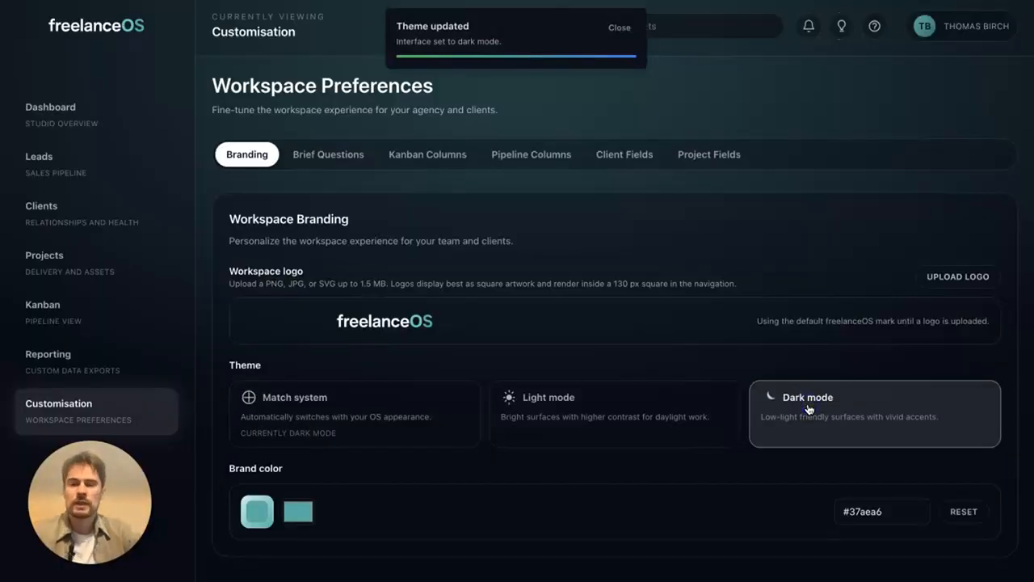
Step: Reword discovery brief question 3 as "How many participants are there in the group"
click(340, 164)
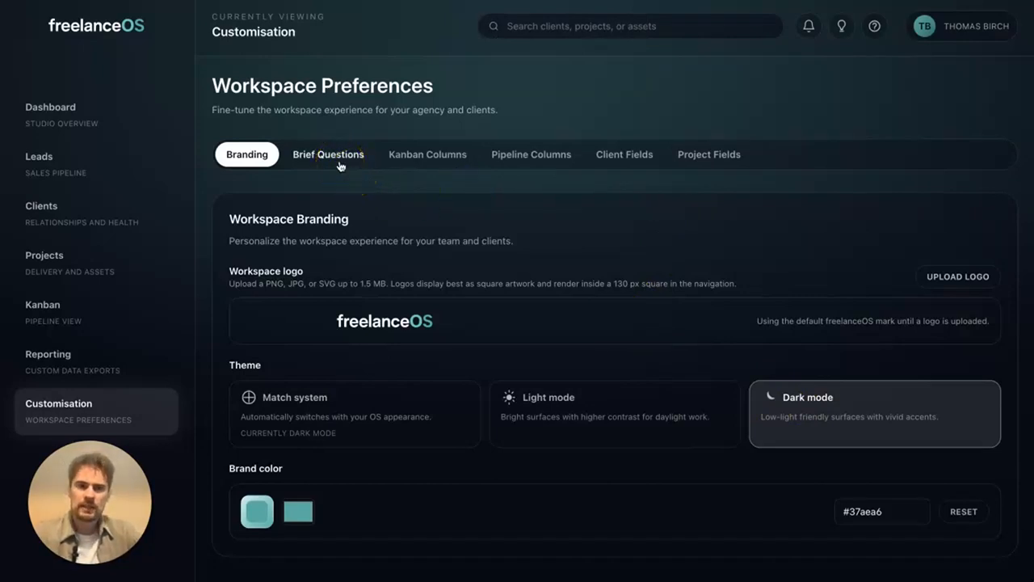
click(329, 153)
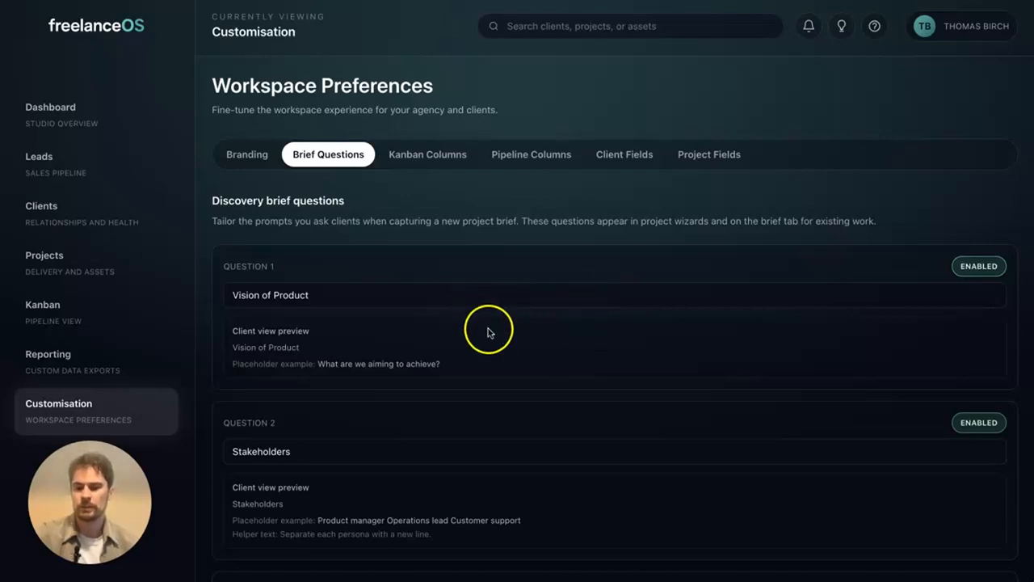
scroll(440, 339, down, 1)
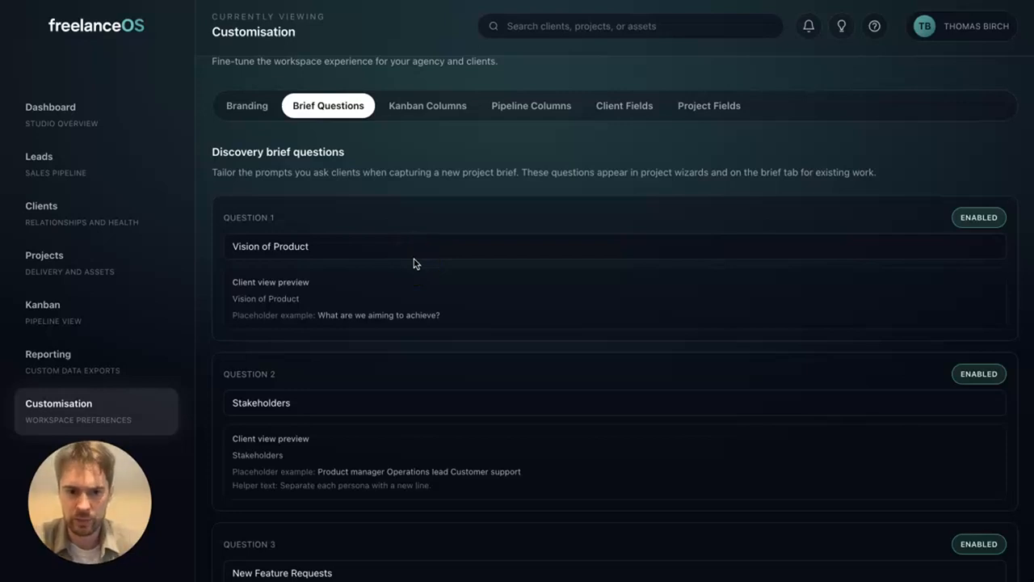
scroll(415, 263, down, 1)
scroll(383, 289, down, 2)
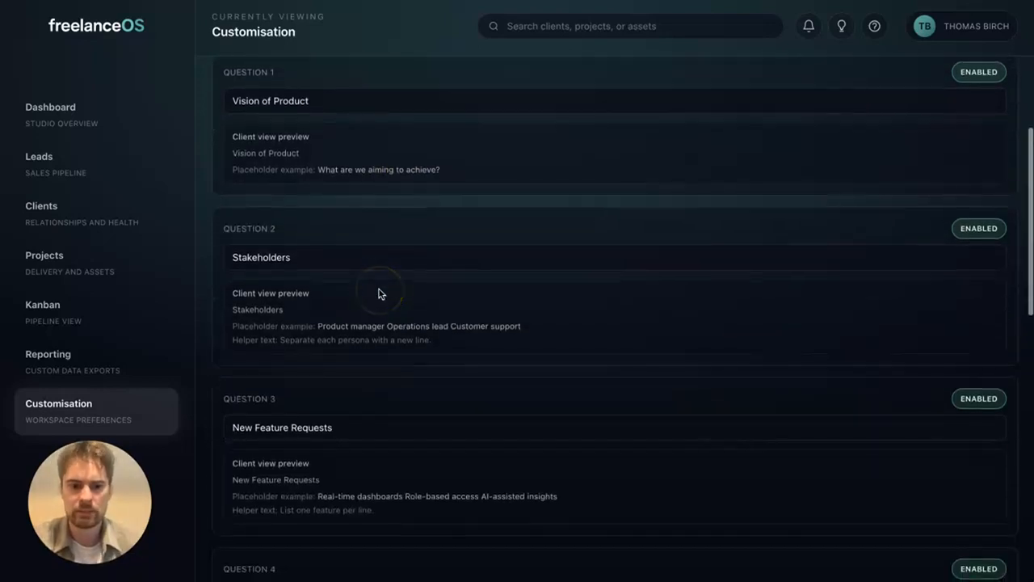
scroll(380, 294, down, 1)
click(354, 373)
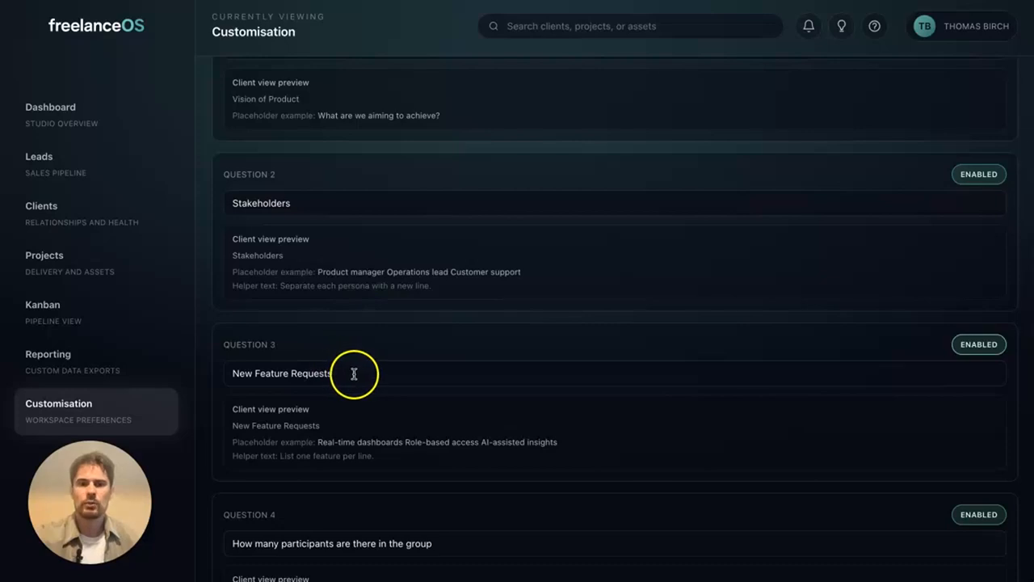
triple_click(355, 373)
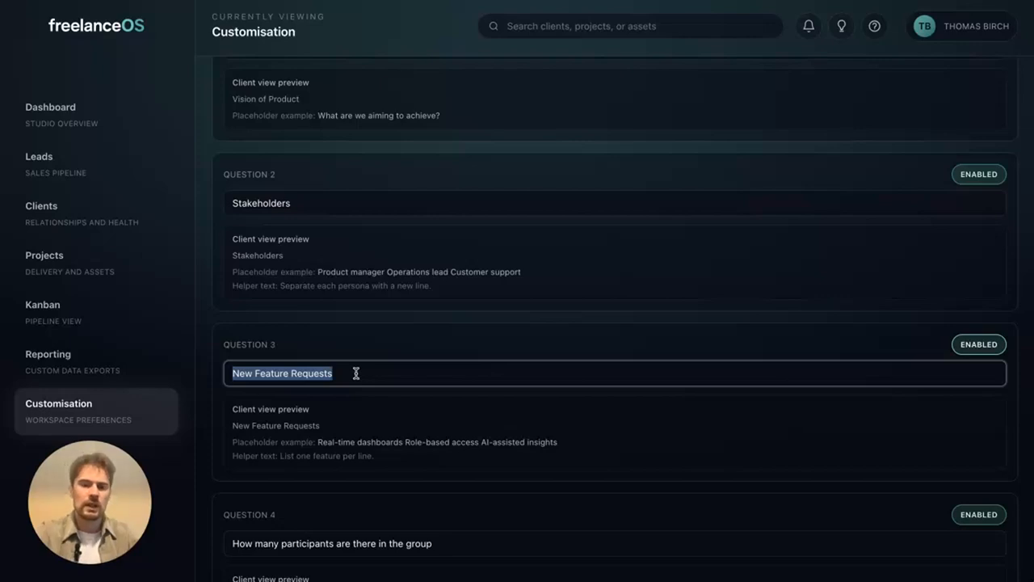
text(How many participants are thee)
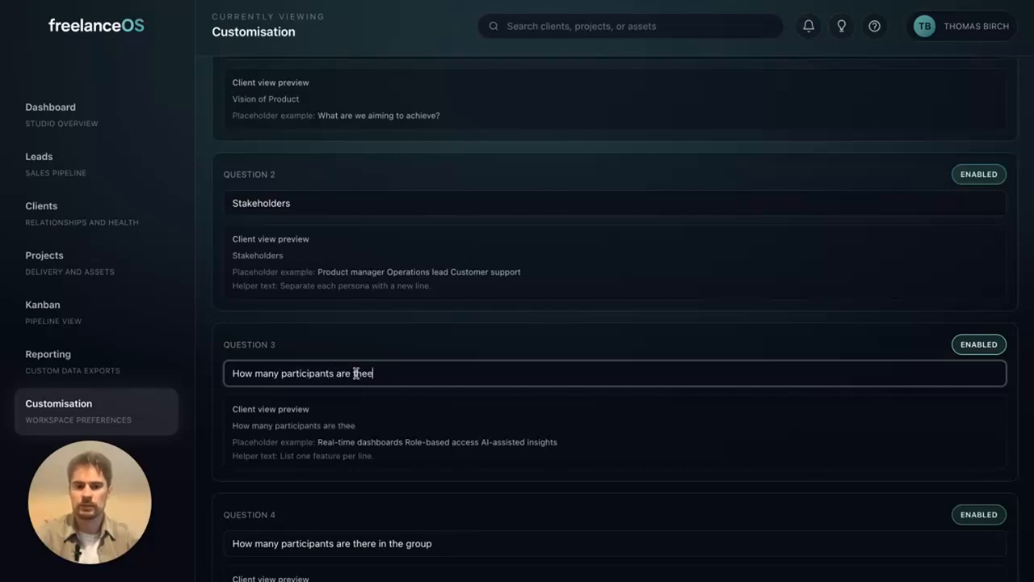
click(501, 363)
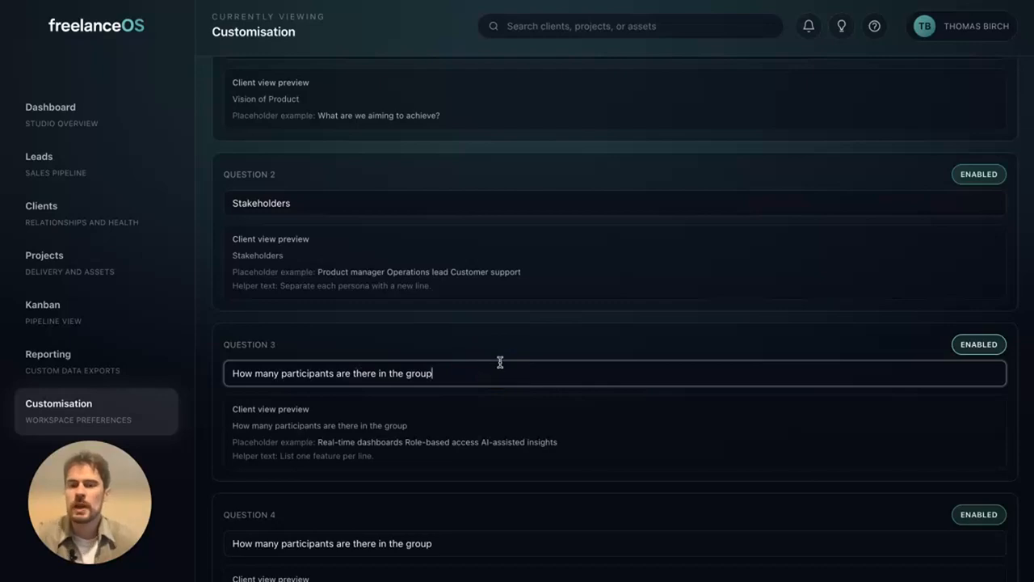
Step: Disable discovery brief questions 4 and 5
scroll(635, 282, up, 1)
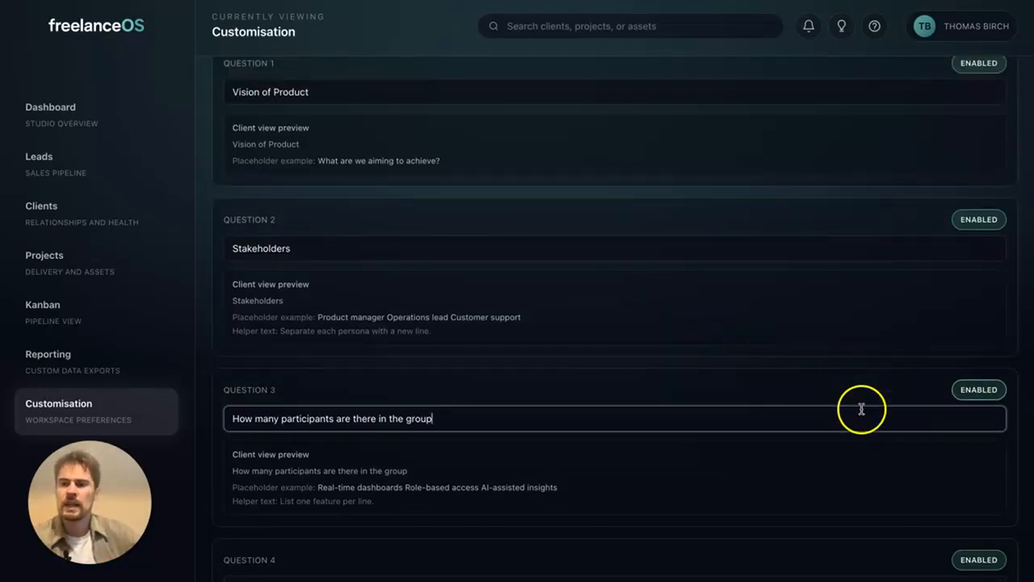
click(977, 559)
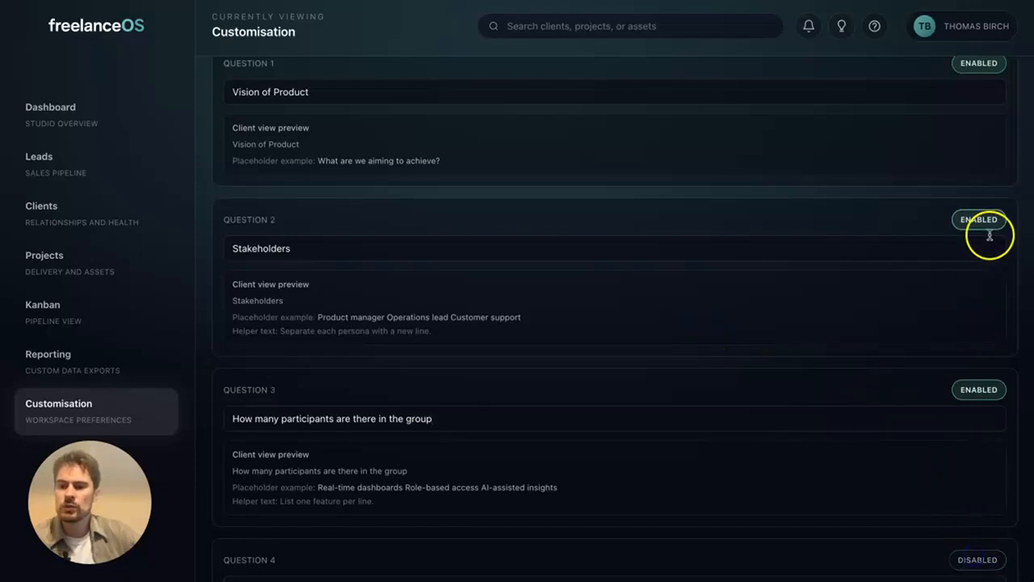
scroll(878, 364, down, 5)
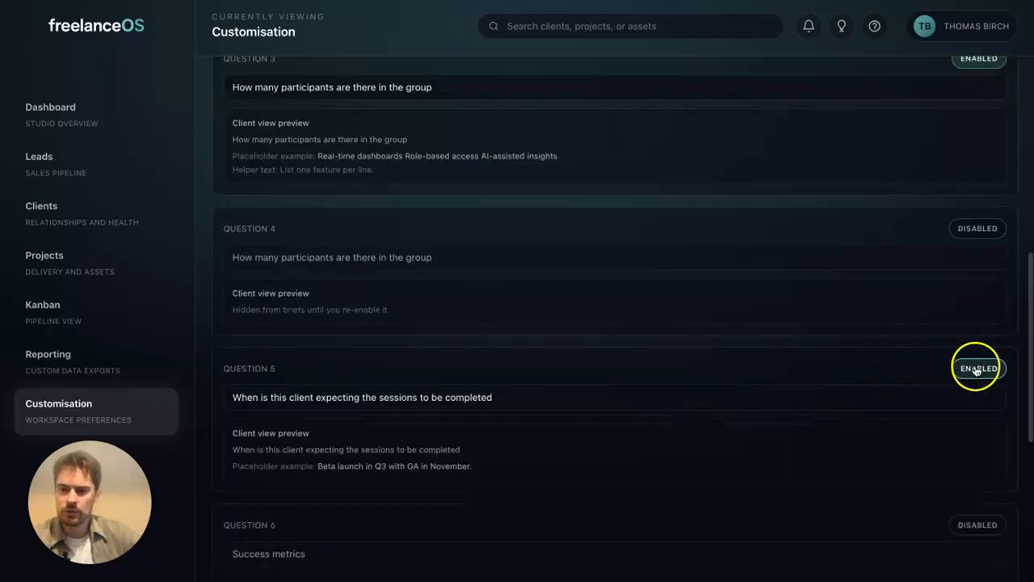
click(976, 369)
Step: Review the whole list of discovery brief questions, checking which ones are enabled or disabled
scroll(955, 378, down, 5)
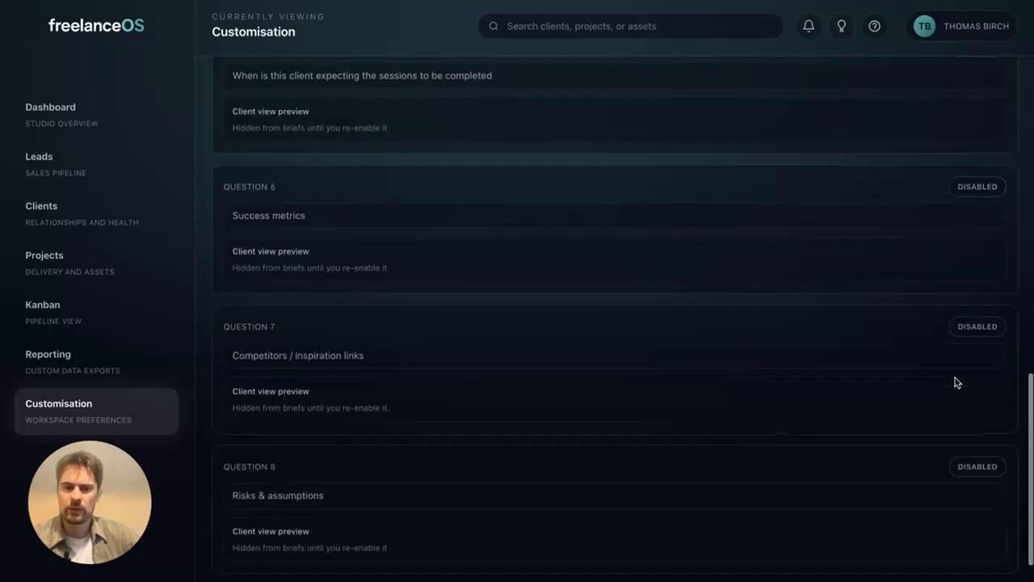
scroll(955, 378, up, 10)
scroll(955, 378, down, 3)
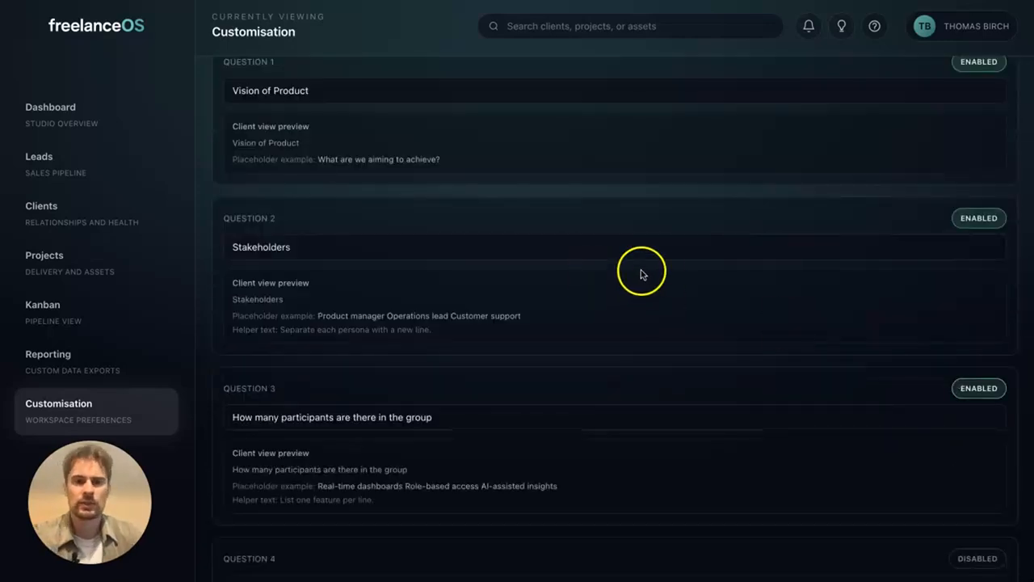
scroll(738, 383, down, 1)
scroll(735, 379, up, 1)
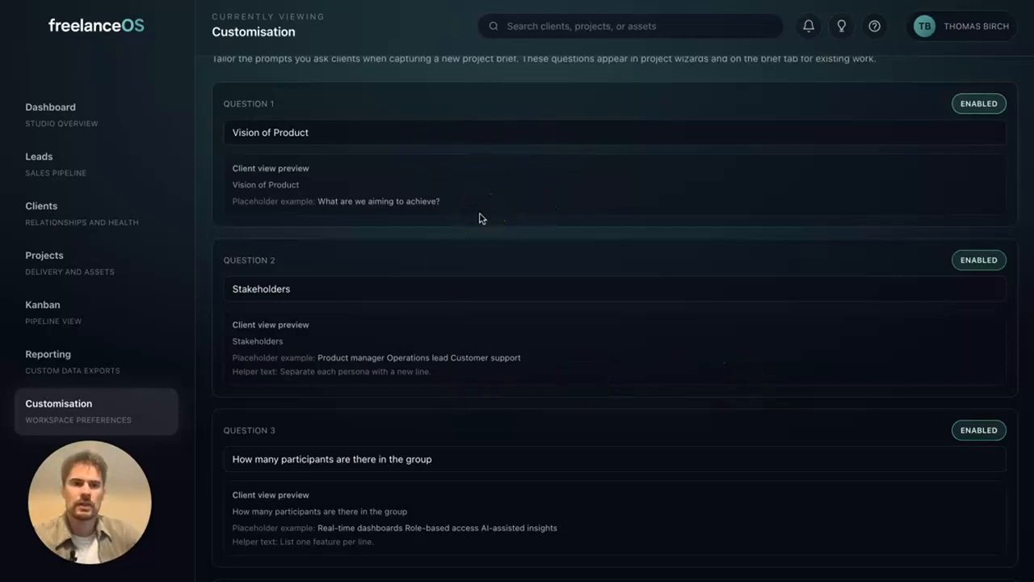
scroll(479, 218, up, 3)
scroll(480, 217, up, 1)
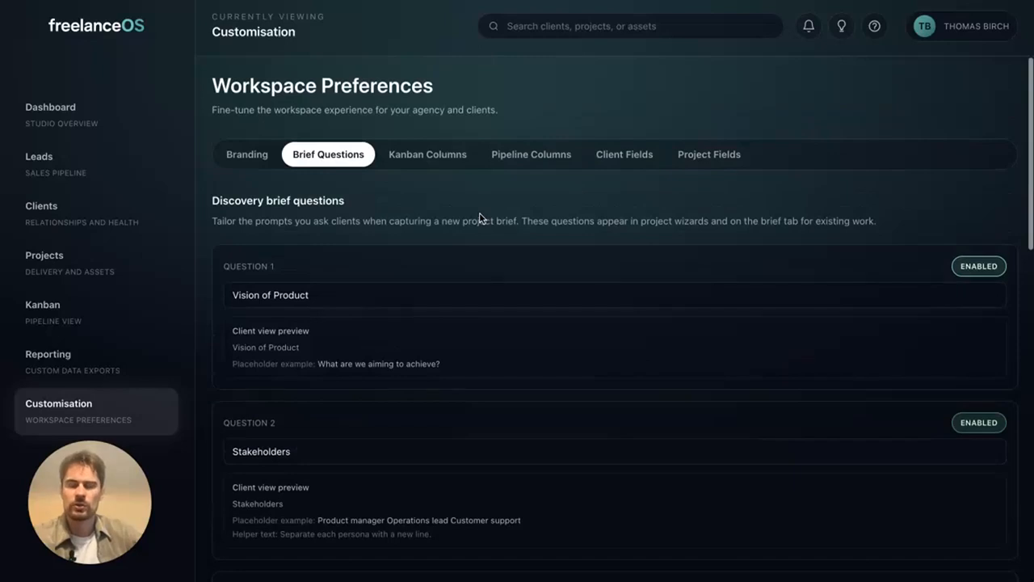
click(461, 242)
Step: Save the changes to the discovery brief questions
scroll(463, 243, down, 4)
scroll(461, 242, down, 8)
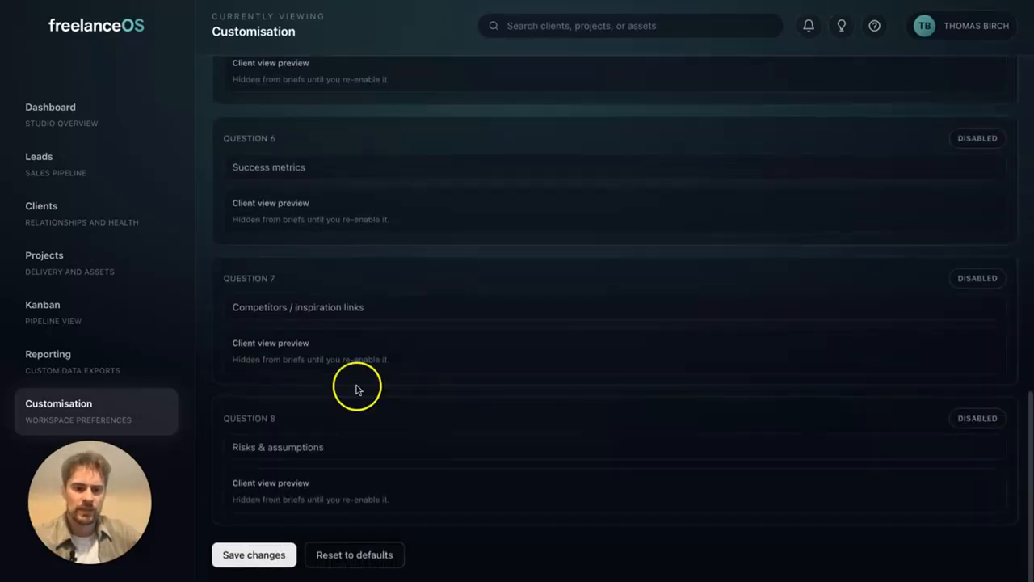
click(246, 554)
Step: Rename the "In design" Kanban column to "In Progress" in the workspace preferences
scroll(404, 333, up, 10)
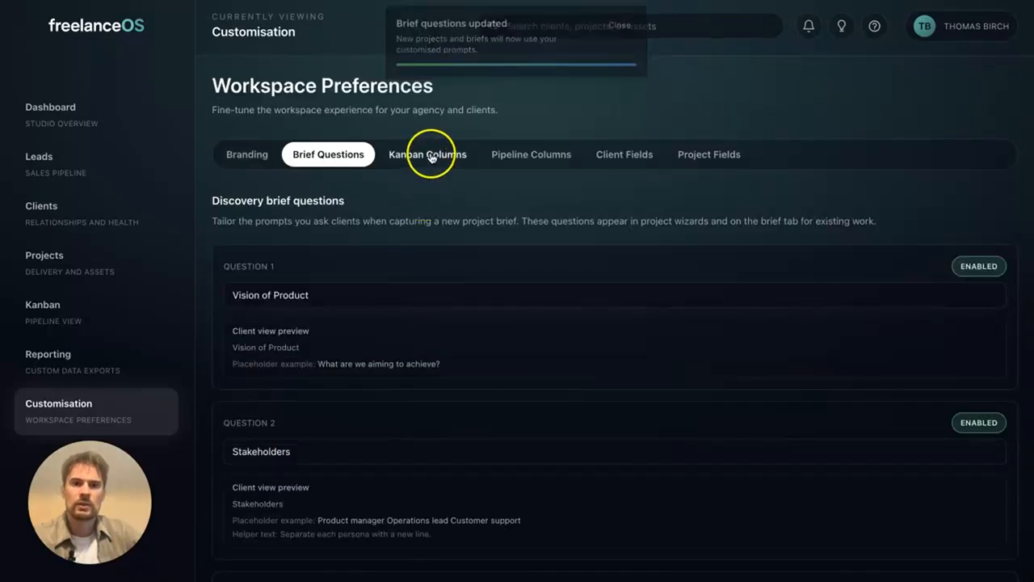
click(429, 156)
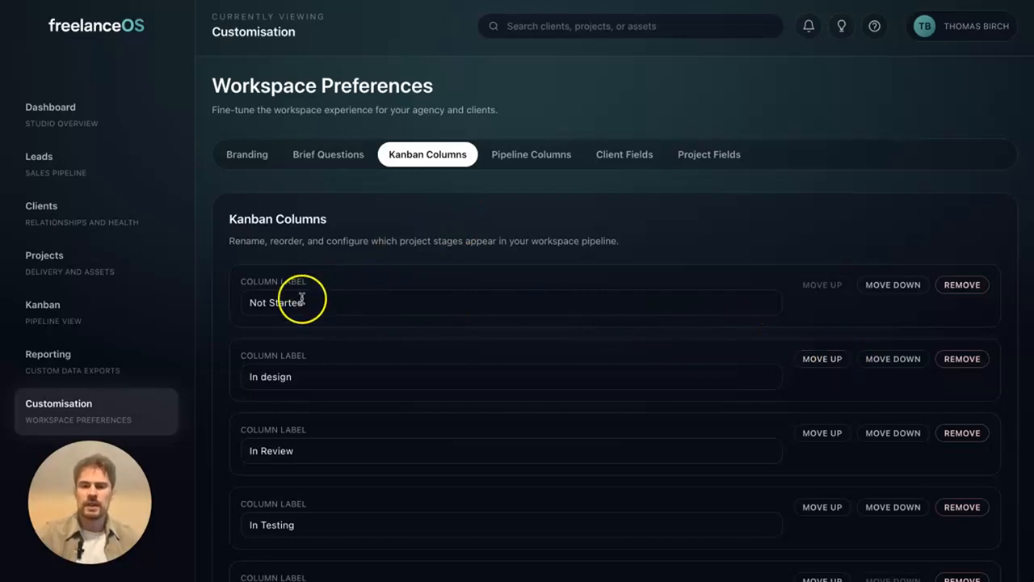
triple_click(298, 376)
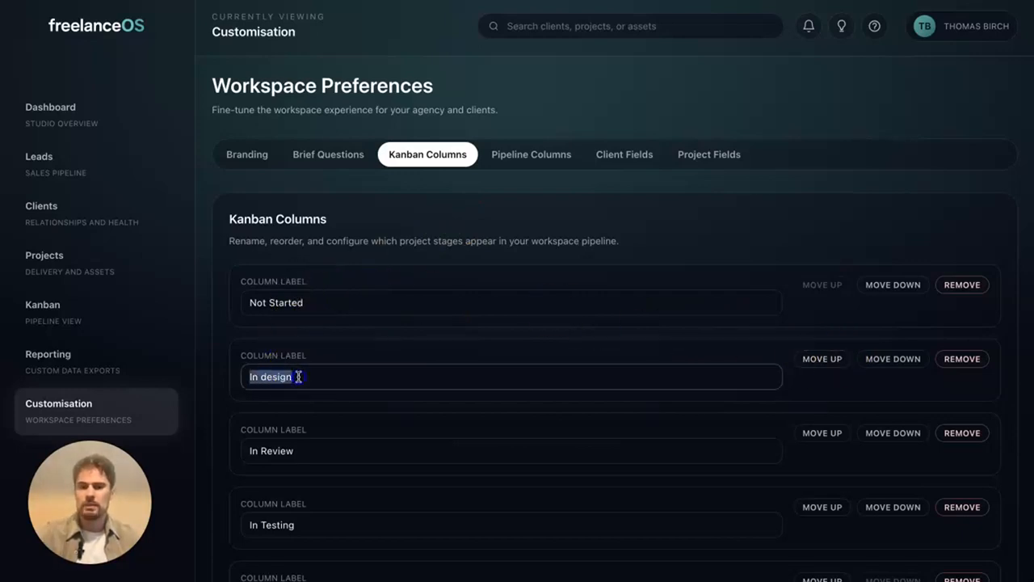
text(In P)
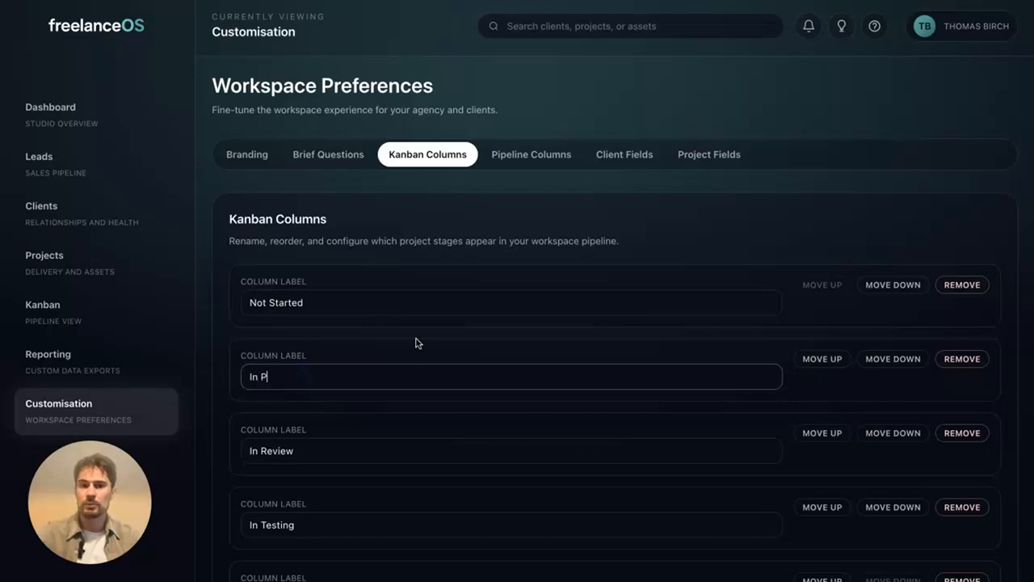
text(rogress)
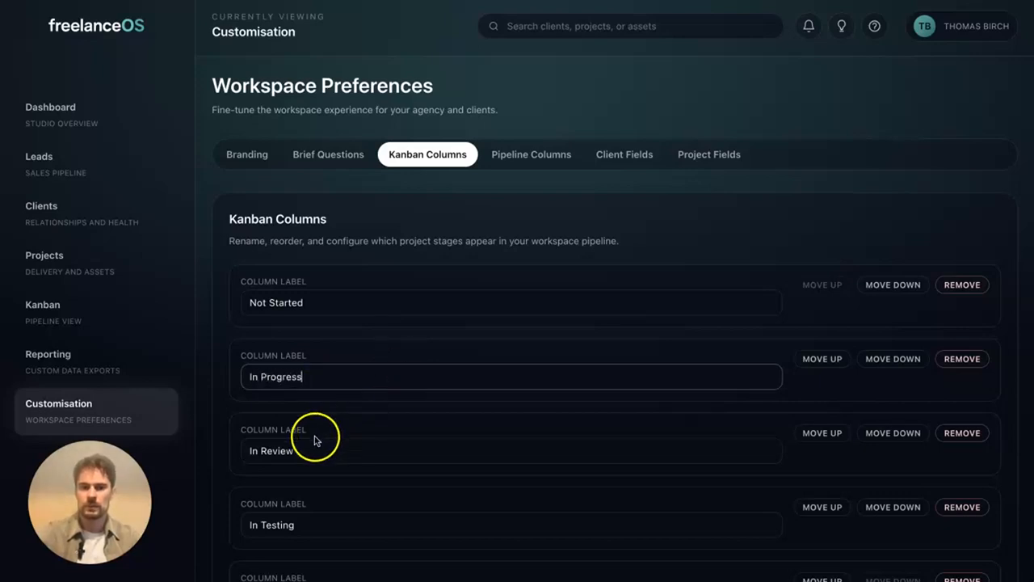
Step: Rename the "In Review" Kanban column to "Awaiting Payment" and the "In Testing" column to "Paid"
drag(251, 450, 360, 442)
text(Awaiting Payment)
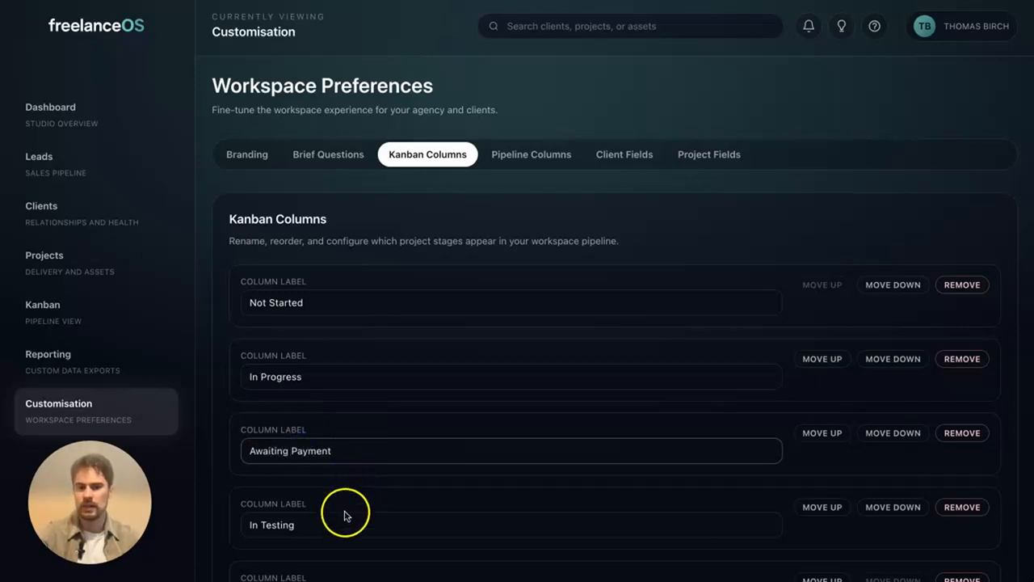
drag(346, 521, 252, 523)
scroll(277, 525, down, 2)
text(Pai)
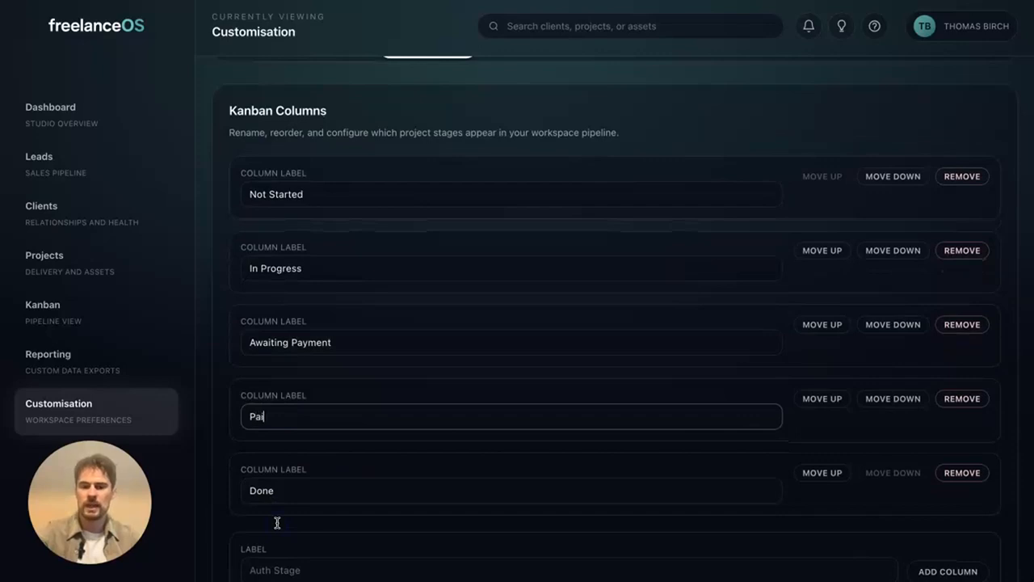
Step: Remove the "Done" Kanban column and save the column changes
click(296, 491)
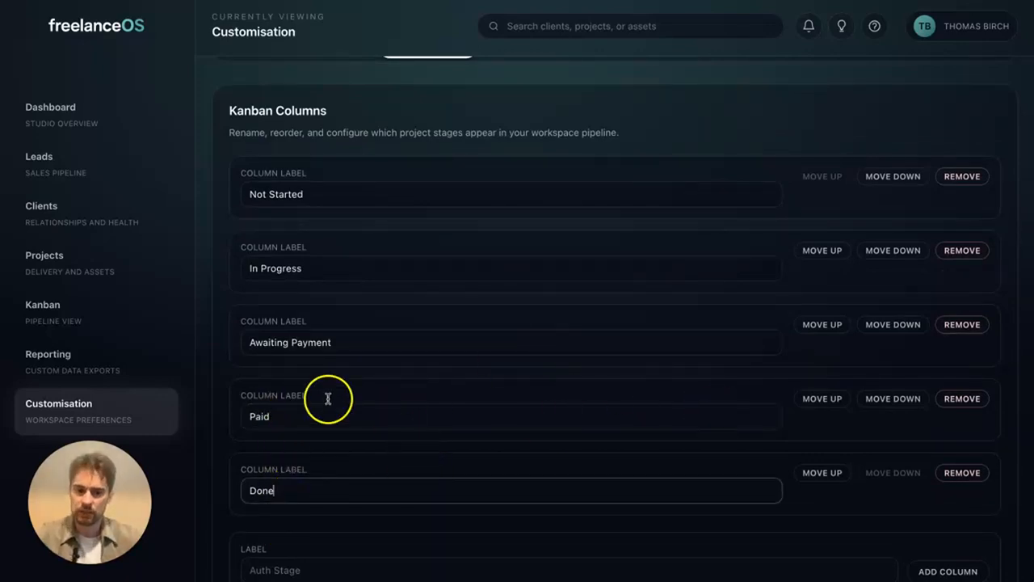
click(964, 475)
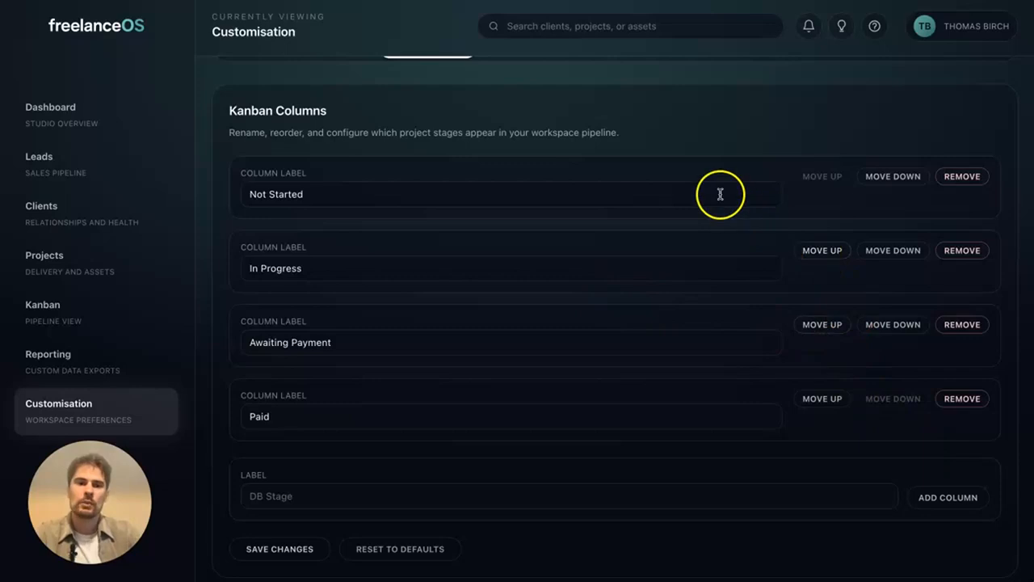
scroll(720, 194, up, 1)
scroll(721, 194, down, 1)
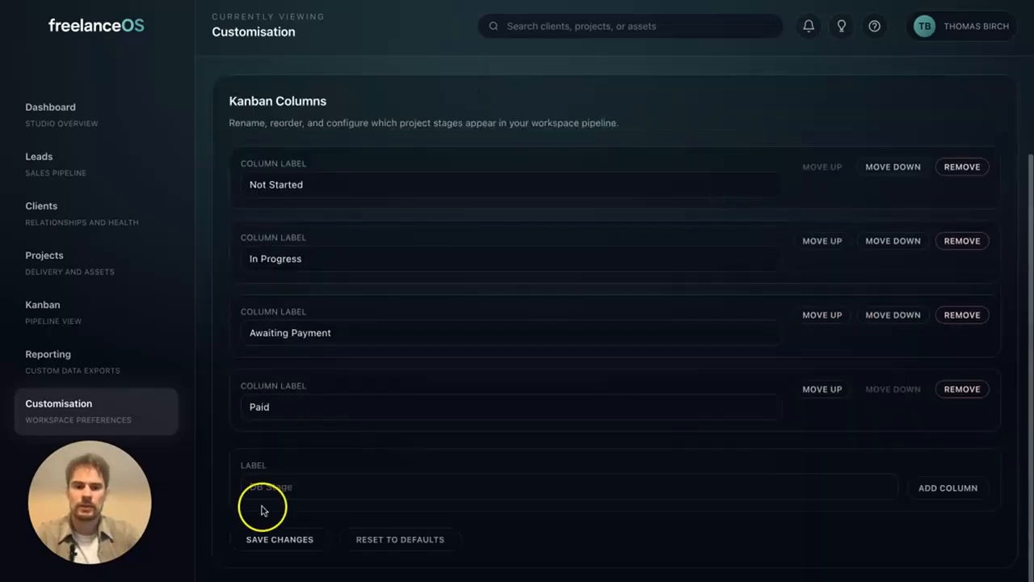
click(274, 539)
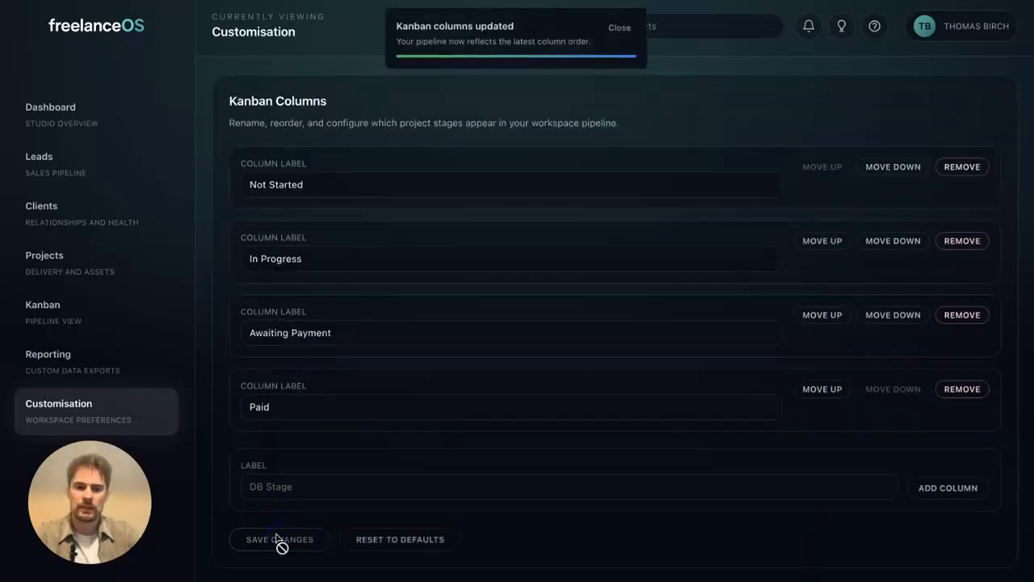
Step: On the Kanban board, move the Paid lane ahead of the Awaiting Payment lane
scroll(351, 283, up, 2)
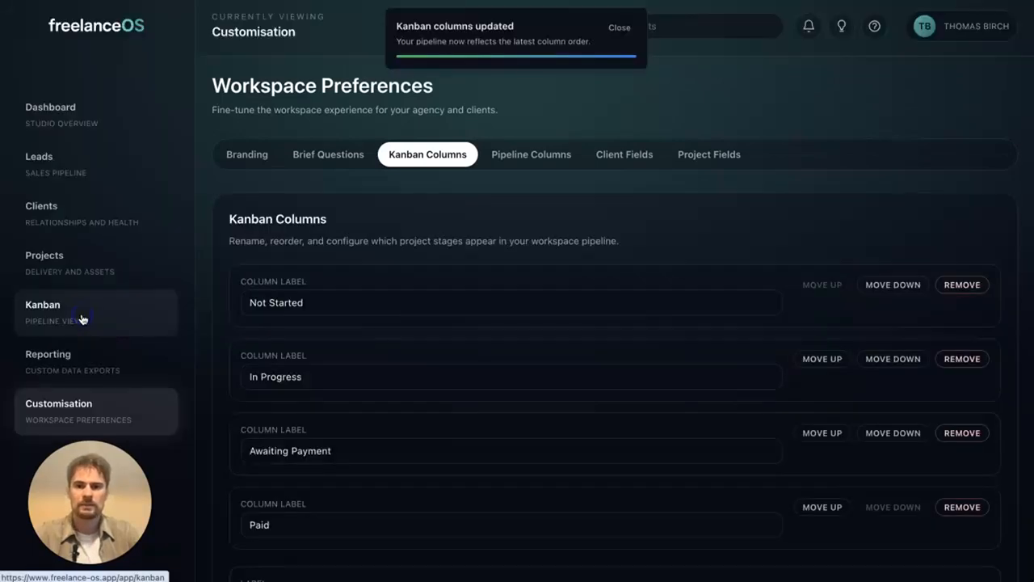
click(82, 319)
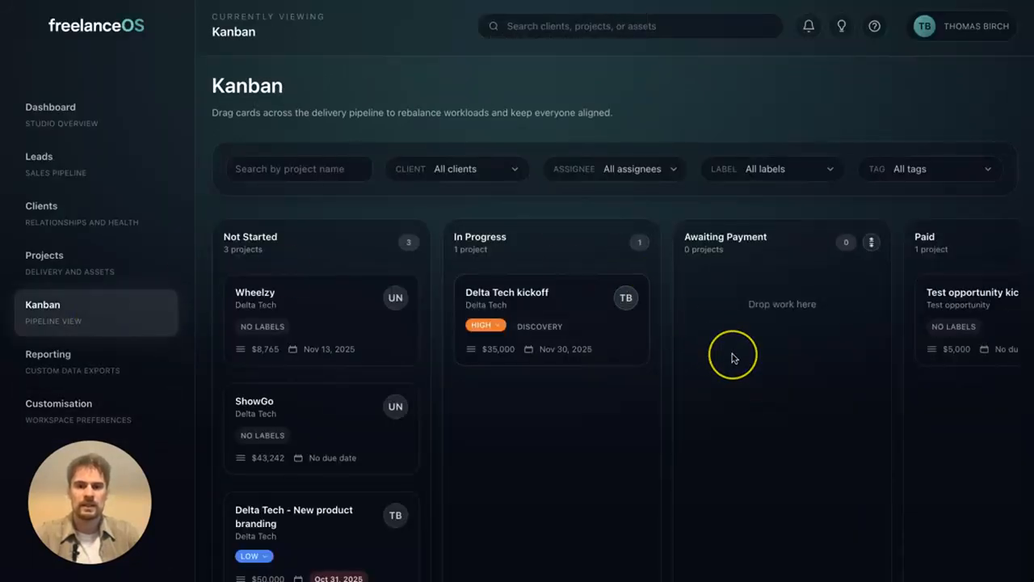
scroll(733, 358, right, 4)
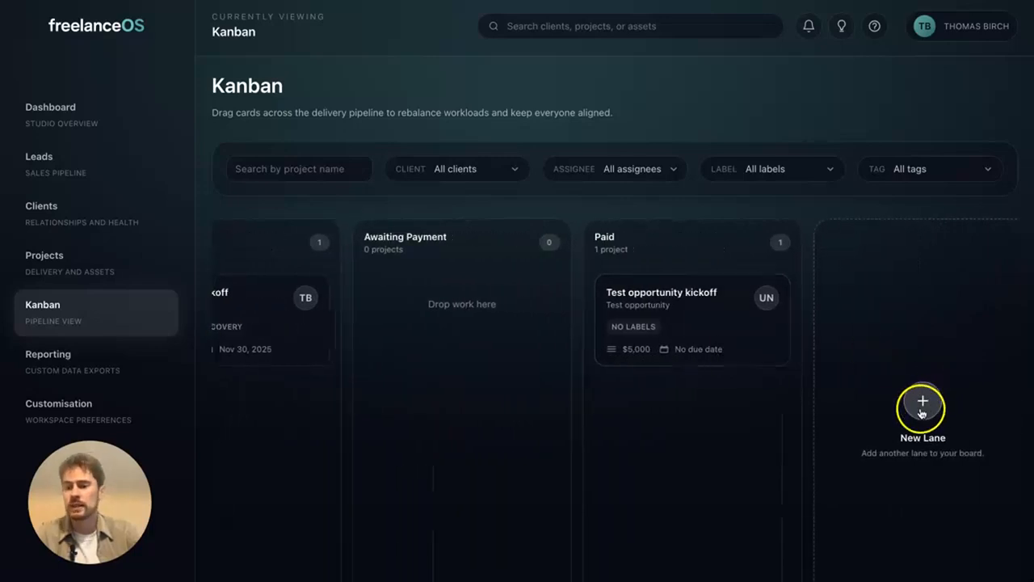
scroll(738, 427, left, 2)
drag(887, 243, 632, 248)
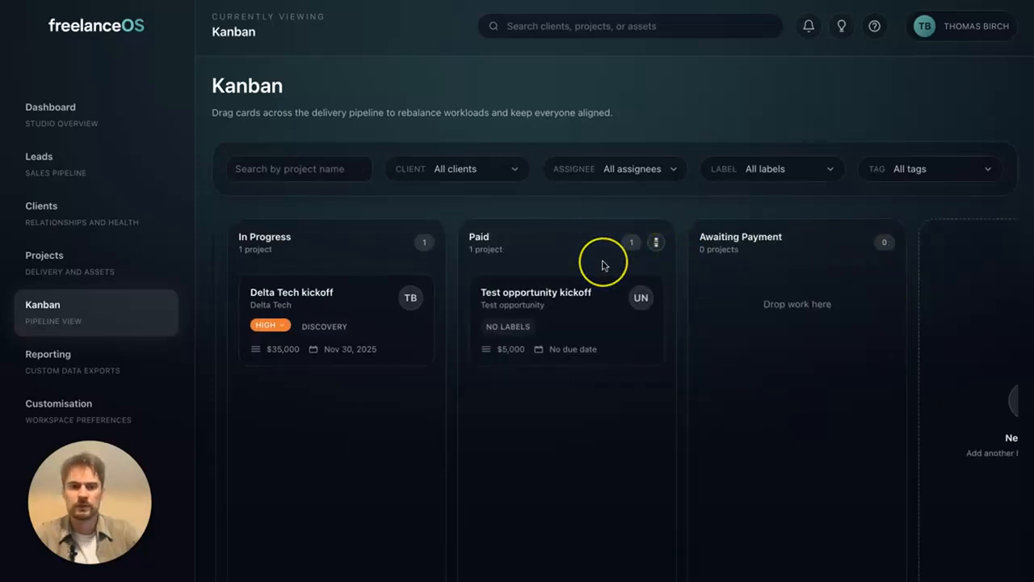
scroll(604, 265, left, 1)
scroll(602, 265, left, 4)
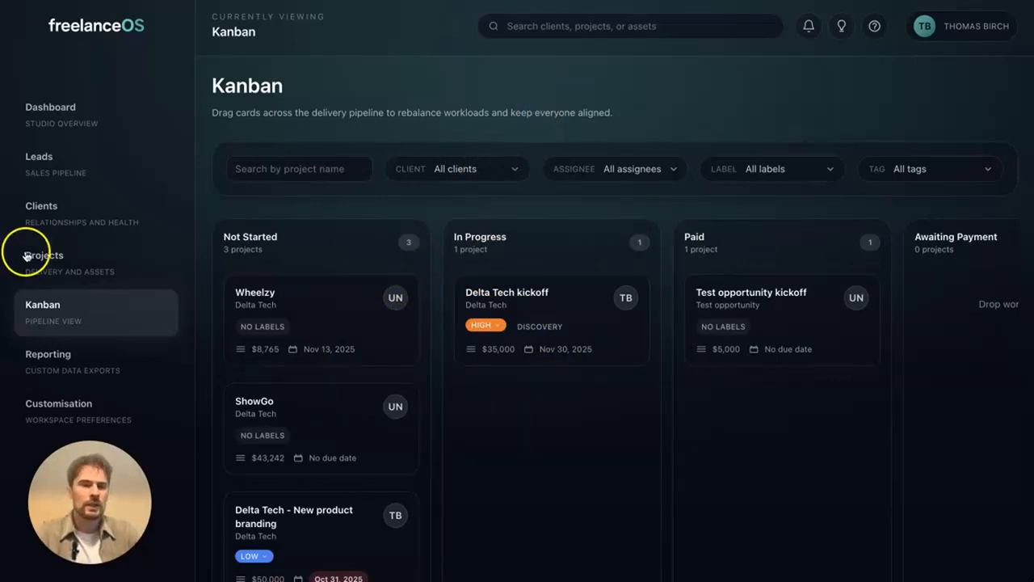
Step: Open the Delta Tech kickoff project and look through the questions in its project brief
click(71, 260)
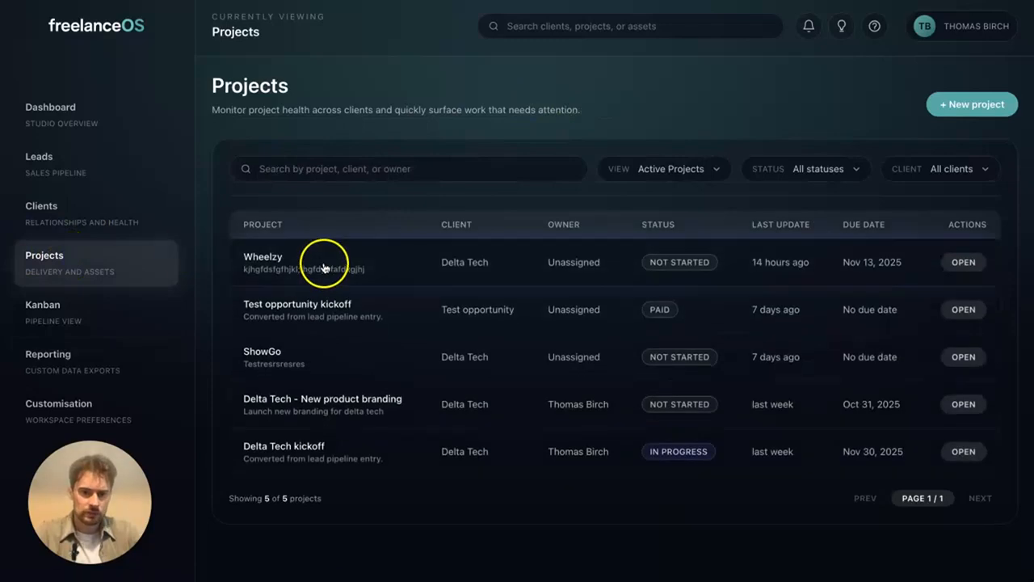
click(280, 447)
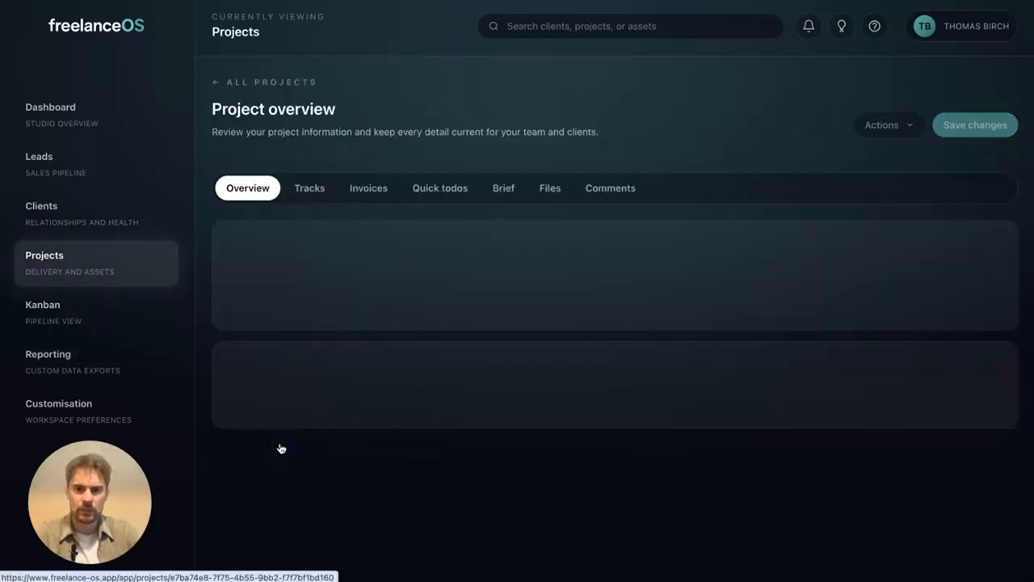
click(518, 193)
scroll(501, 236, down, 2)
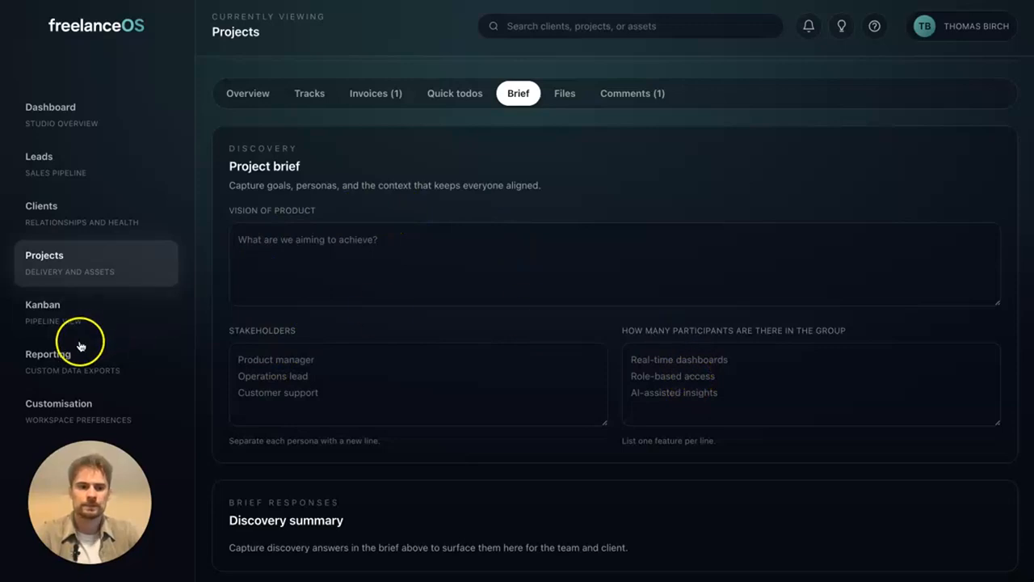
Step: Return to the workspace preferences and review the stages listed under the sales pipeline columns
click(77, 421)
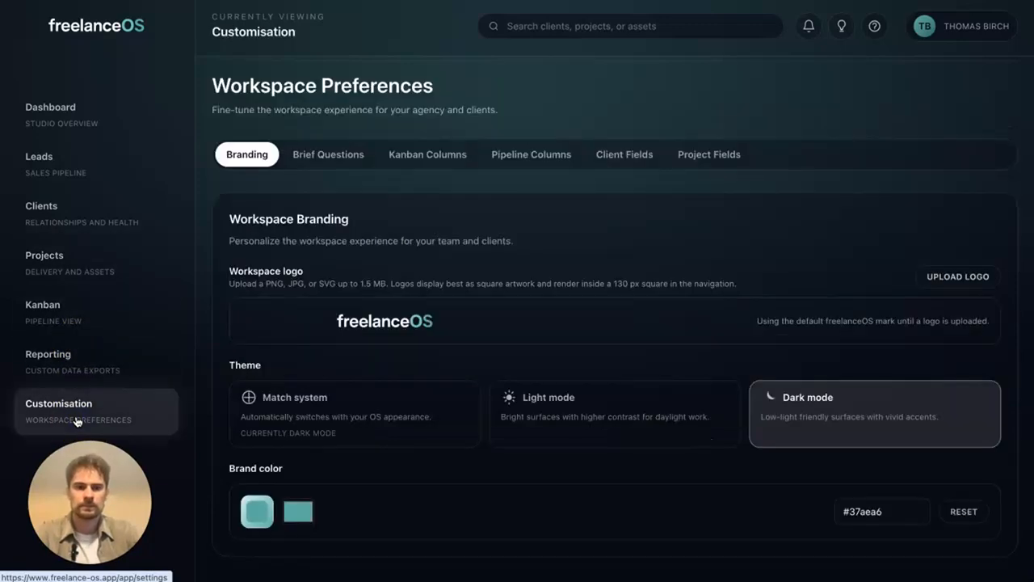
click(473, 158)
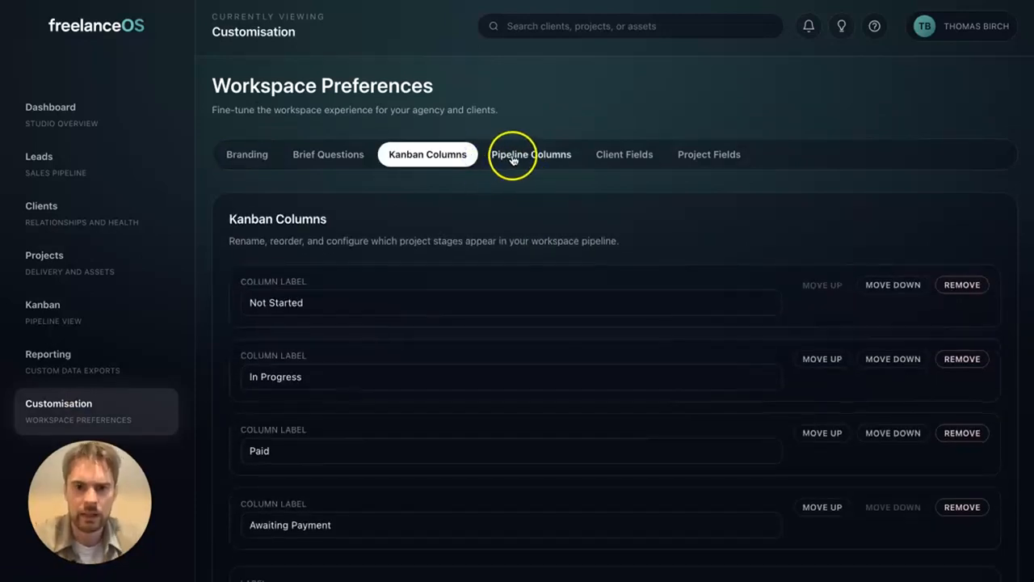
click(512, 159)
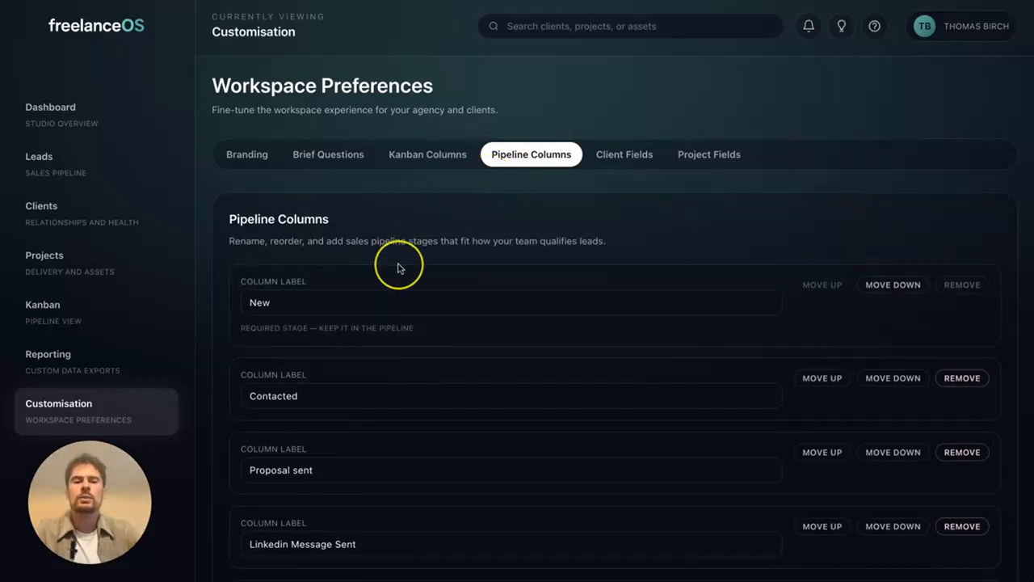
scroll(398, 266, down, 1)
scroll(399, 268, down, 1)
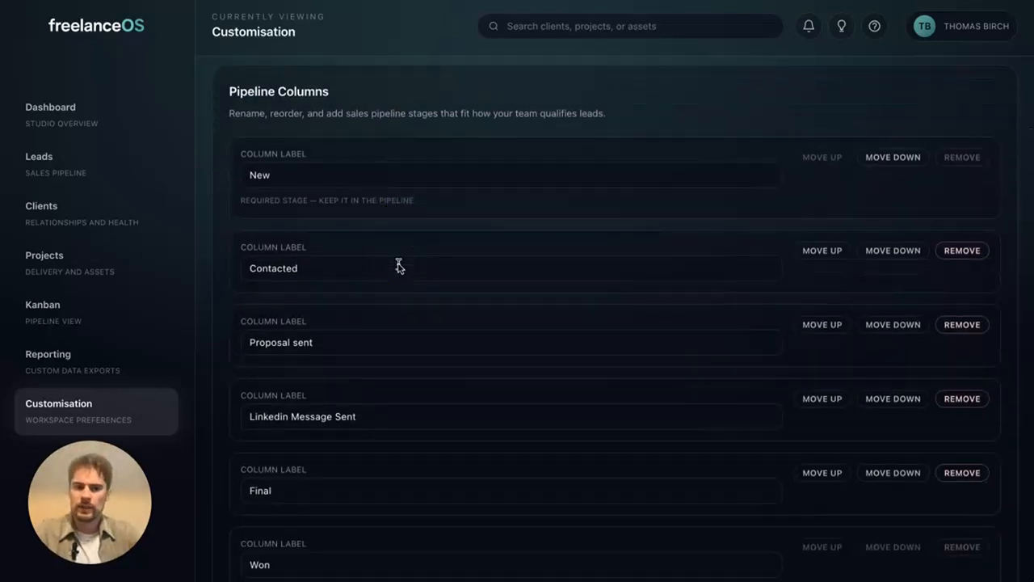
scroll(398, 267, down, 1)
scroll(398, 268, up, 2)
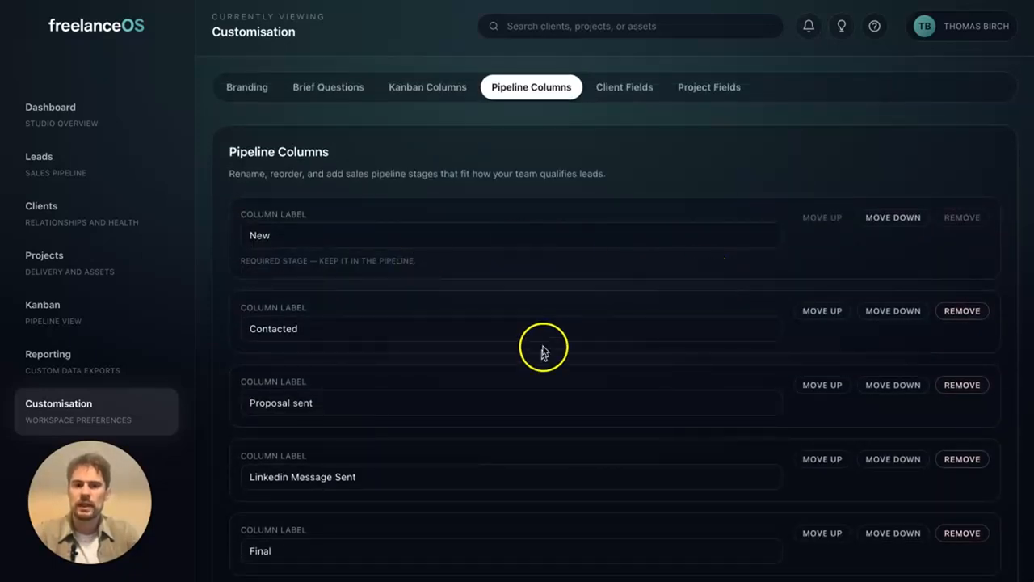
Step: Review the custom client fields "How did you hear about us?" and "Date you booked" in the workspace preferences
click(623, 95)
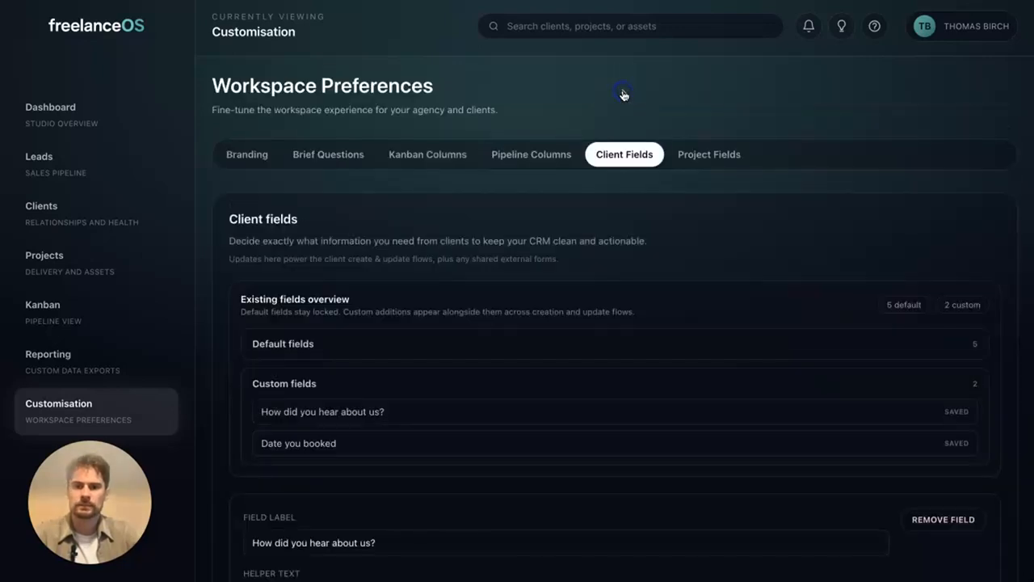
scroll(487, 232, down, 1)
scroll(488, 232, down, 3)
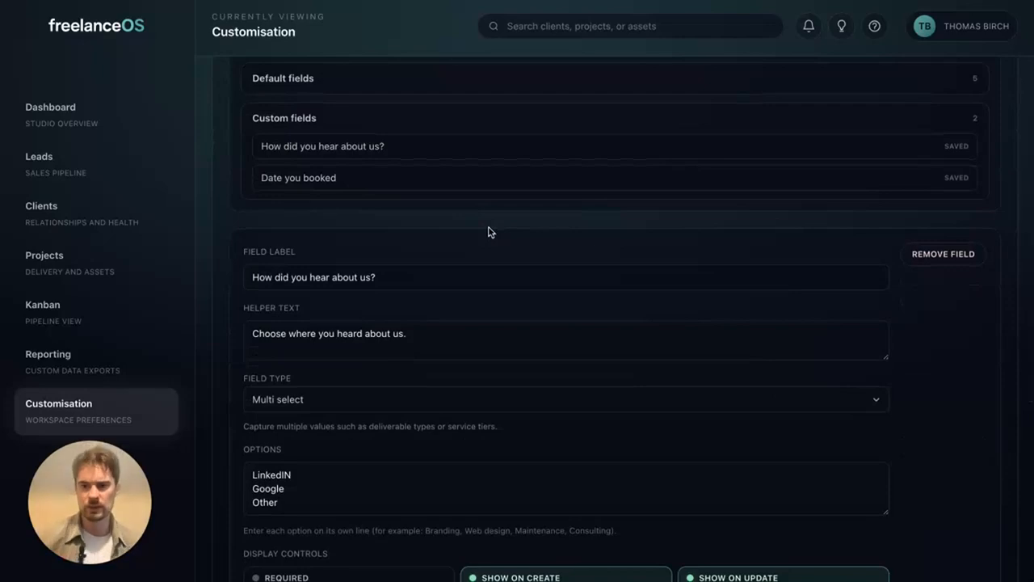
scroll(488, 232, down, 1)
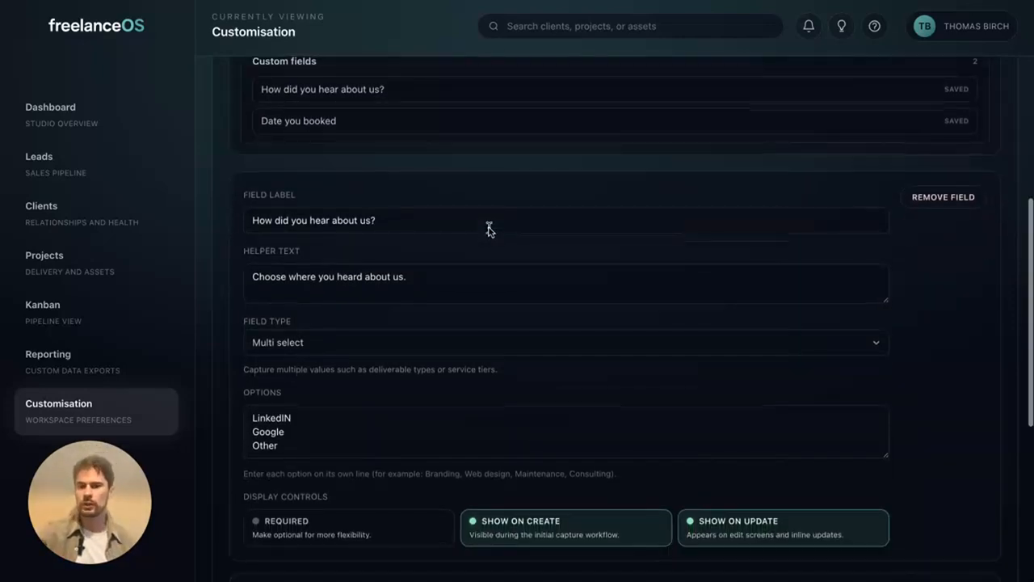
click(483, 236)
scroll(483, 236, down, 5)
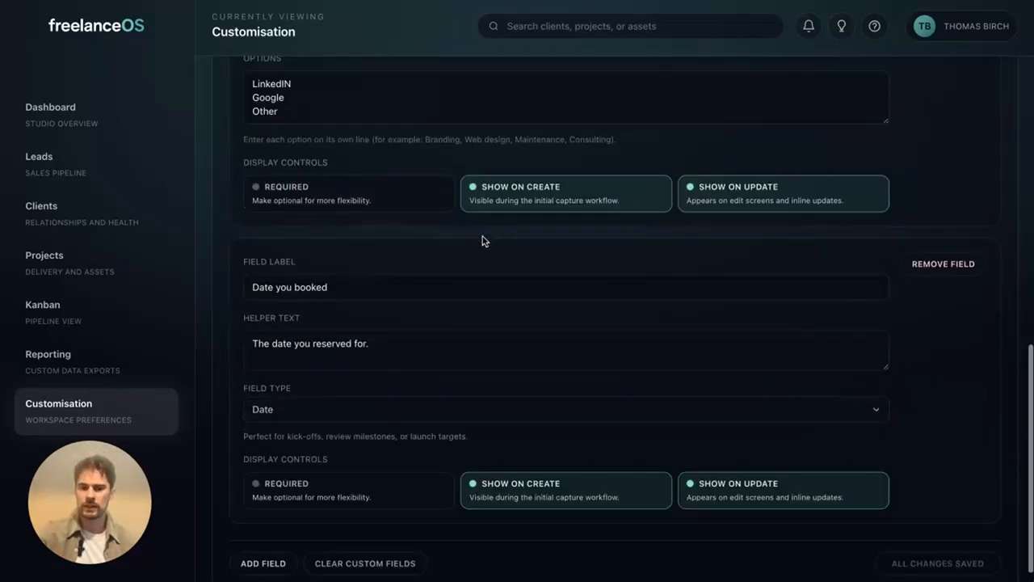
Step: Add a new custom client field with its default settings and check it in the existing fields overview
click(269, 539)
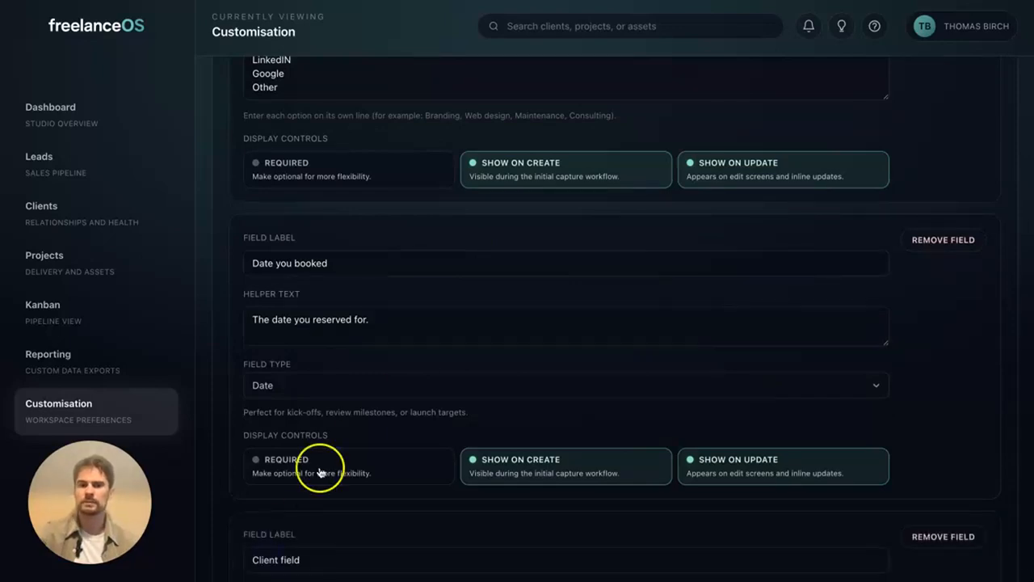
scroll(321, 469, down, 3)
scroll(391, 349, down, 1)
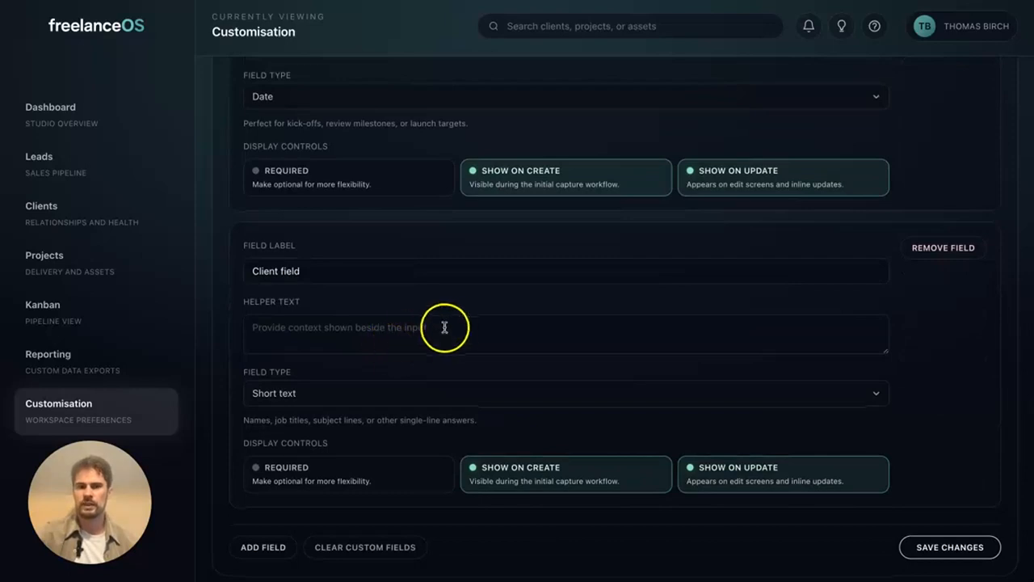
scroll(592, 299, up, 10)
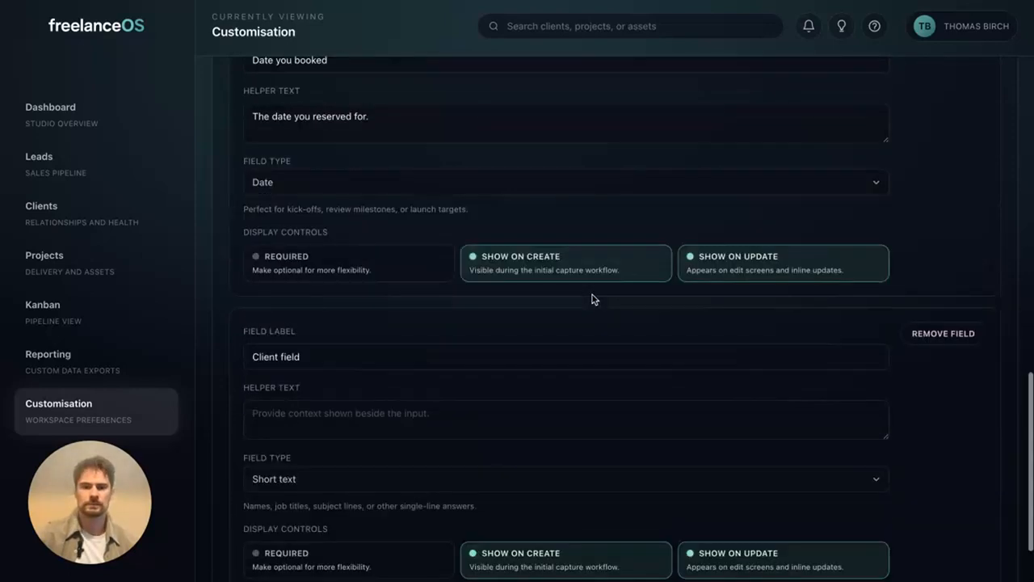
scroll(592, 296, up, 3)
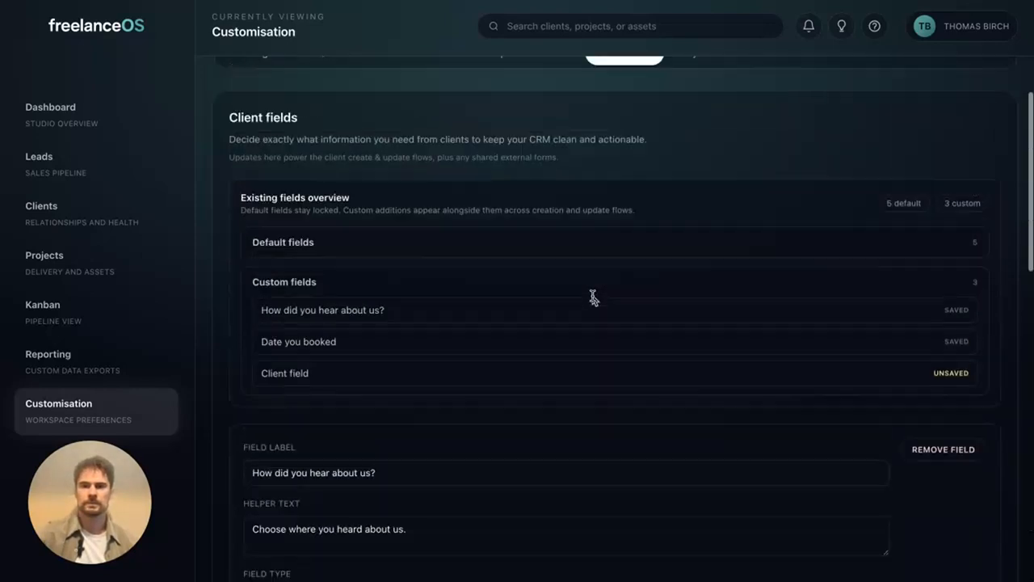
Step: Review the custom project fields Previous Spend and Services, including their field types and options
click(691, 129)
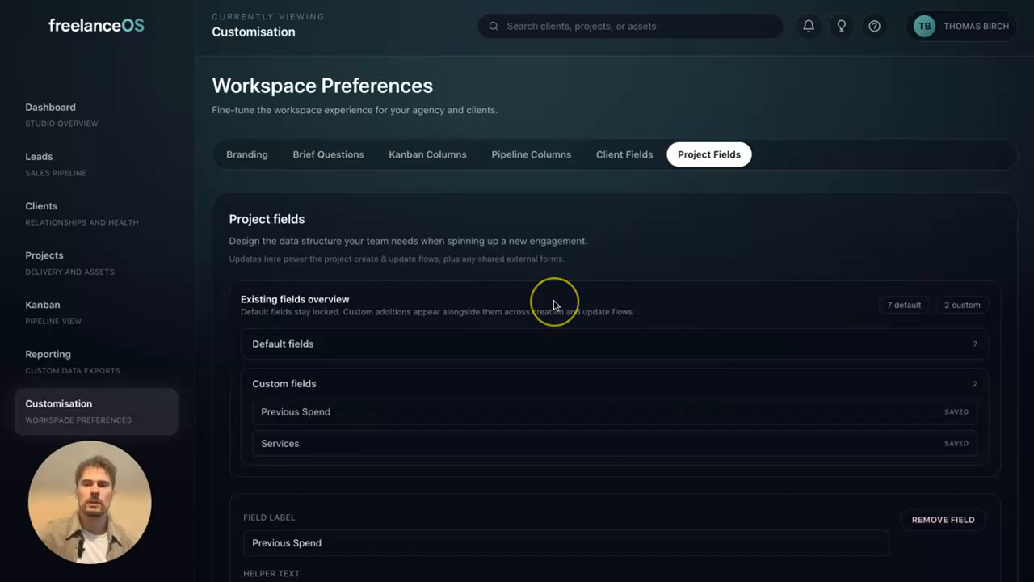
scroll(554, 305, down, 5)
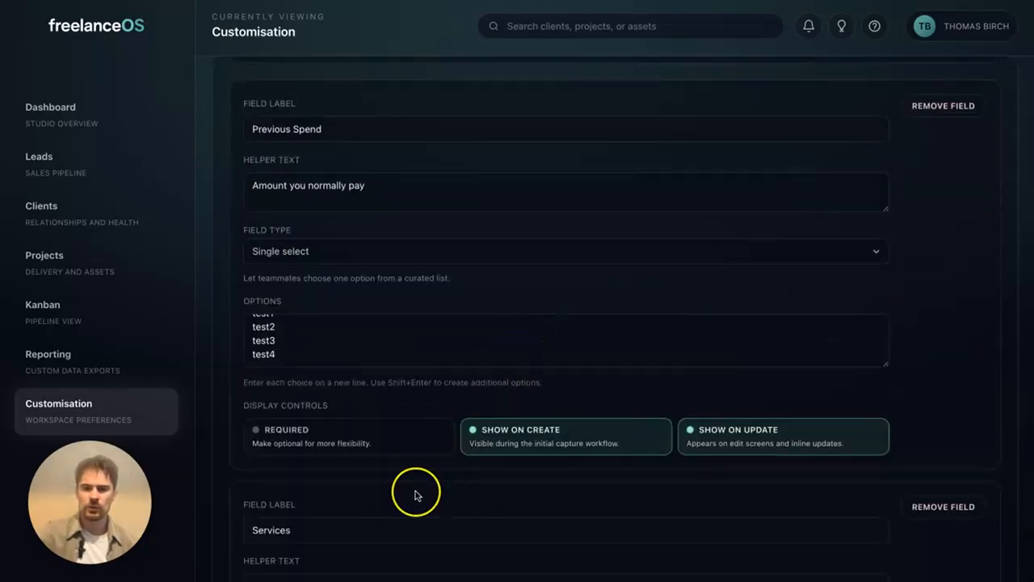
scroll(413, 493, down, 3)
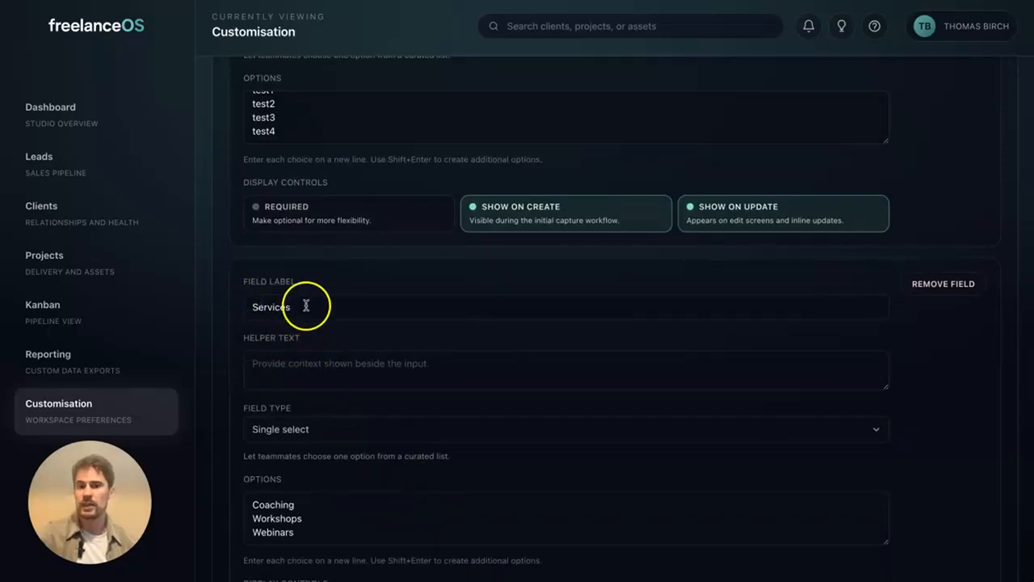
scroll(315, 291, down, 1)
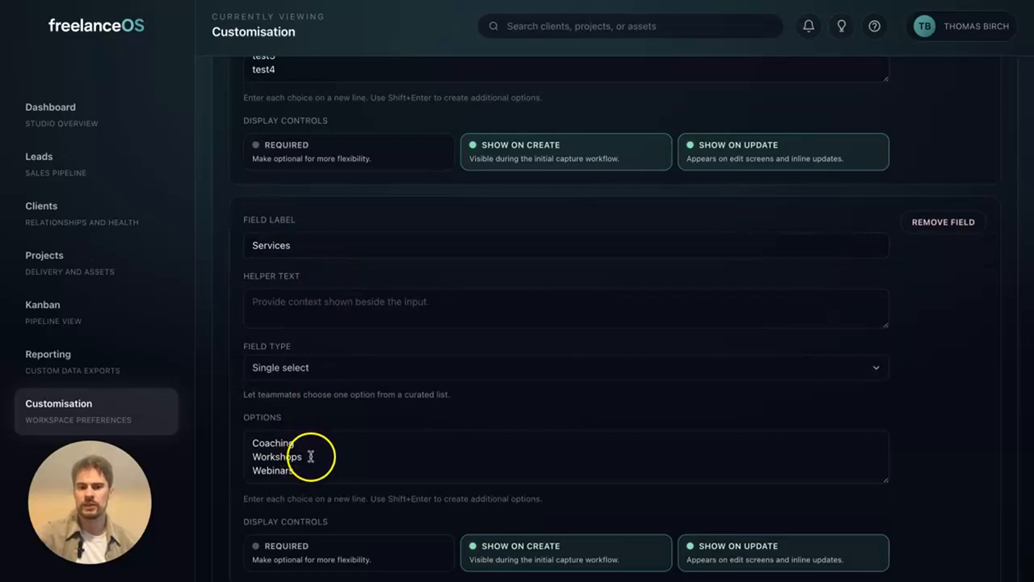
Step: For the Services project field, switch Required on and back off, and turn off Show on Create
scroll(351, 456, down, 1)
click(351, 460)
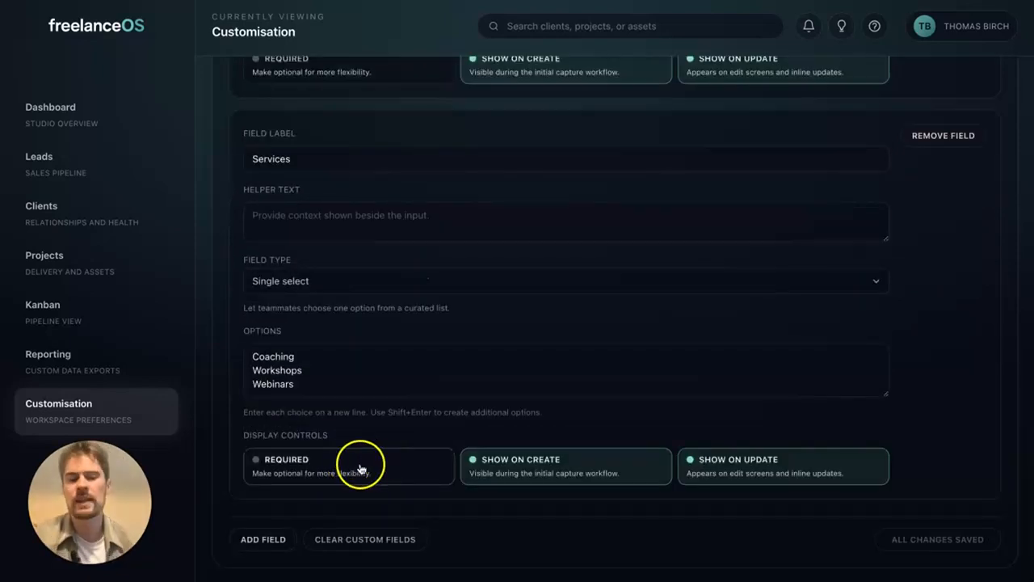
click(353, 471)
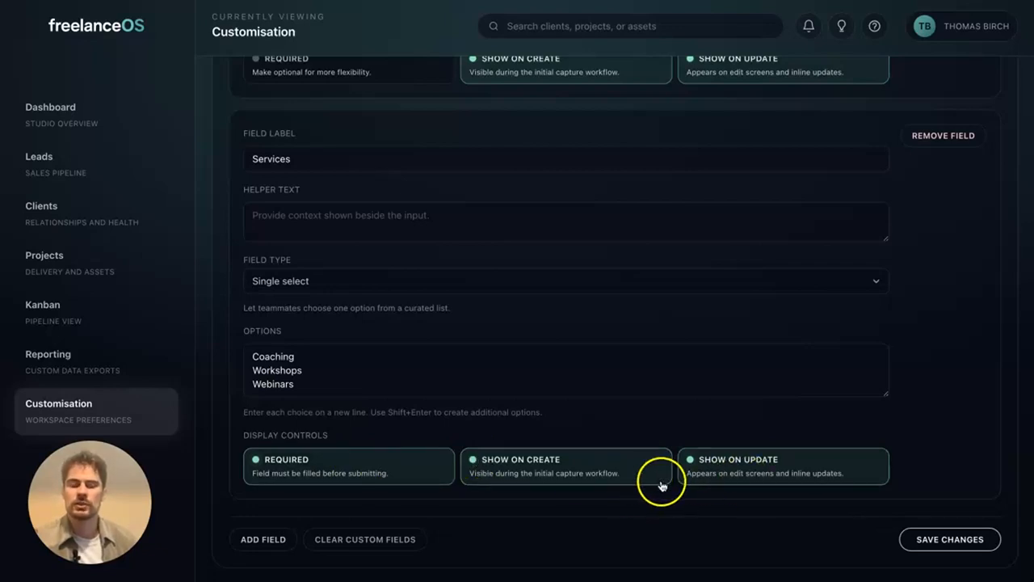
click(625, 473)
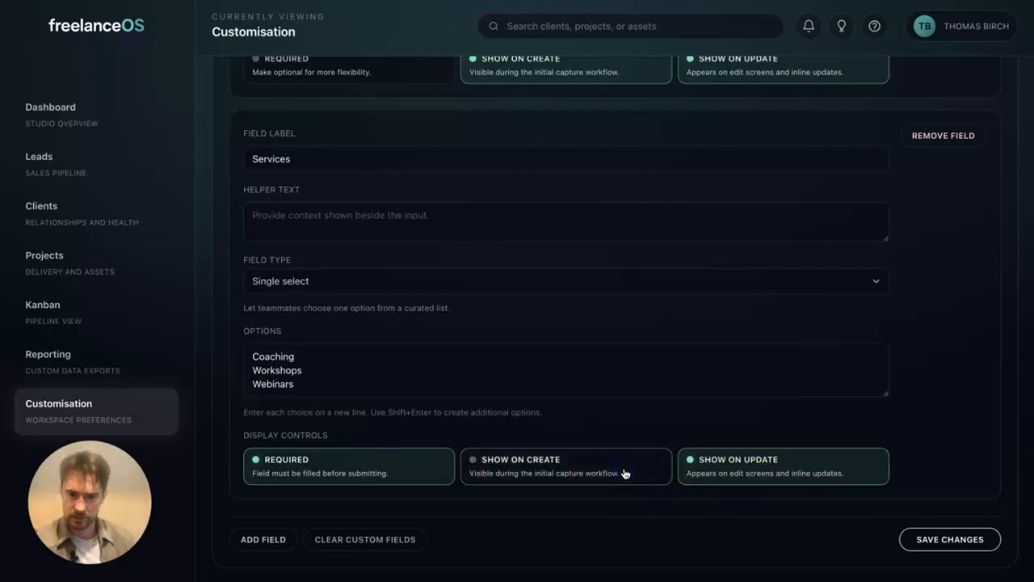
click(416, 466)
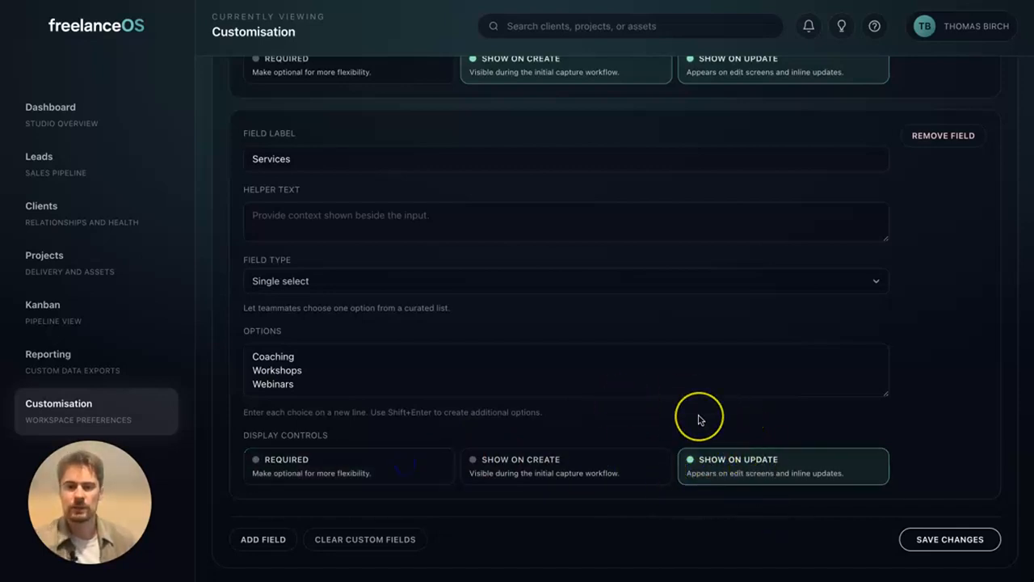
Step: Save the project field changes and return to the existing fields overview
scroll(700, 420, up, 10)
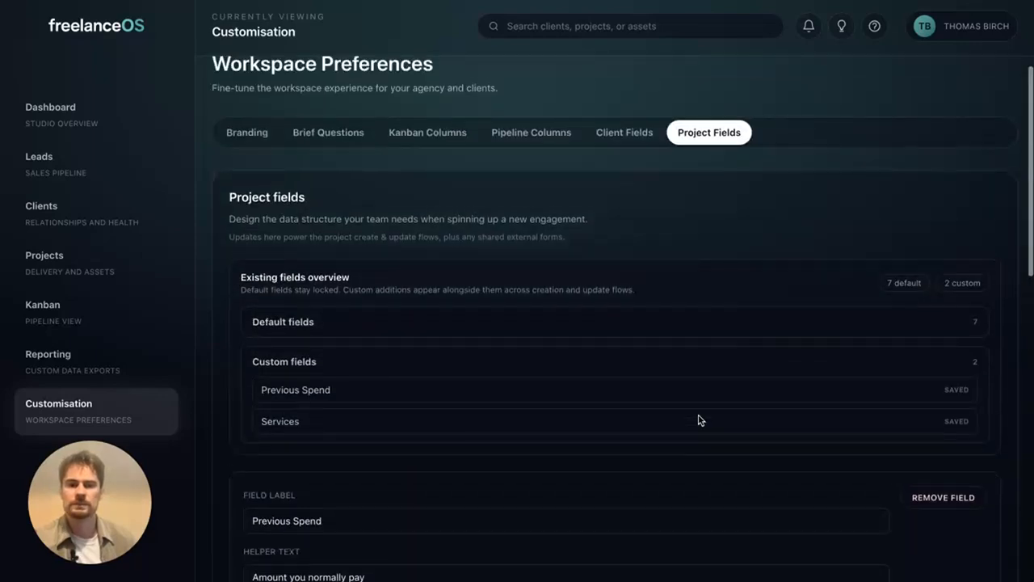
scroll(700, 421, down, 10)
click(942, 543)
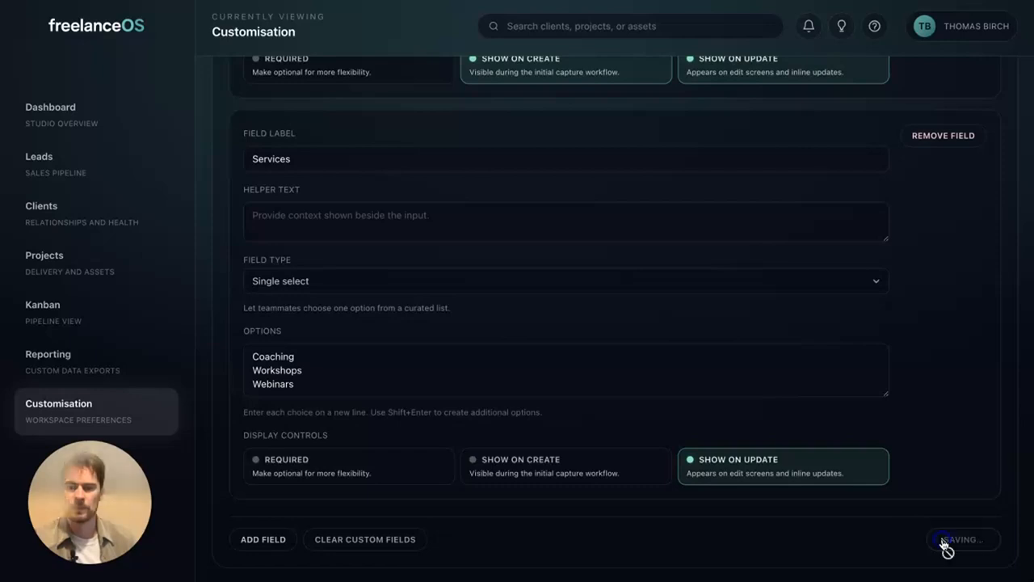
scroll(836, 346, up, 8)
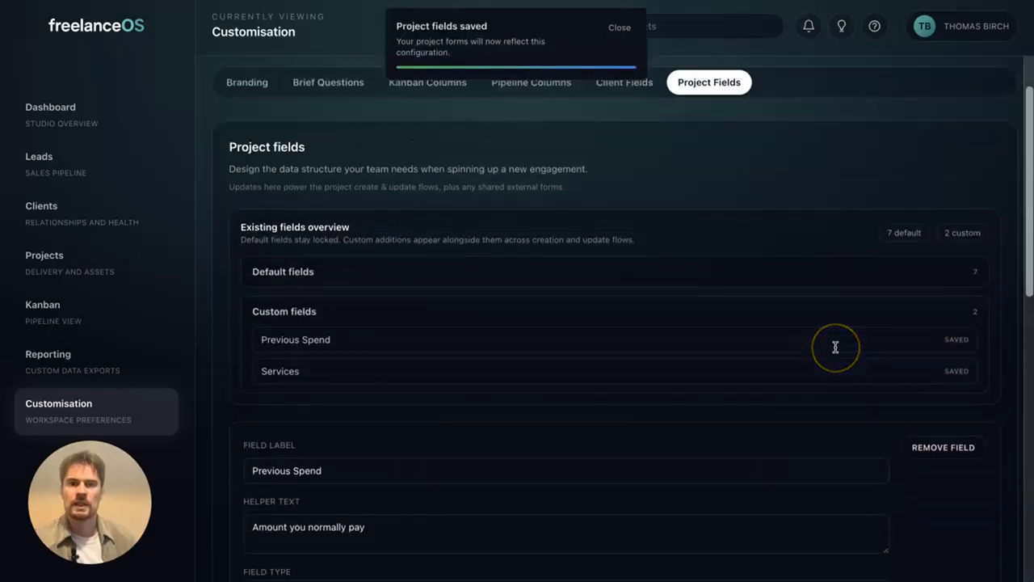
scroll(835, 347, up, 2)
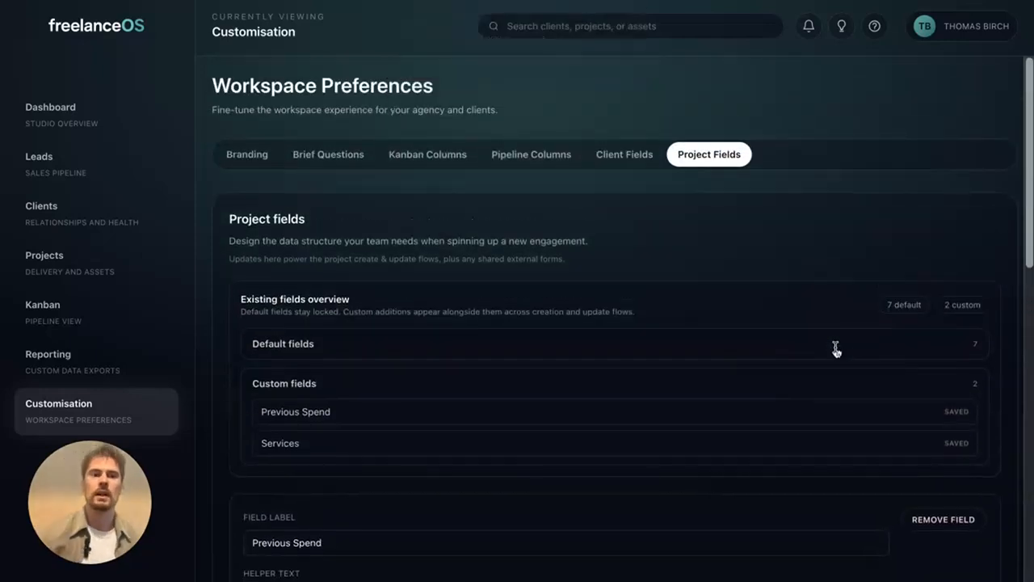